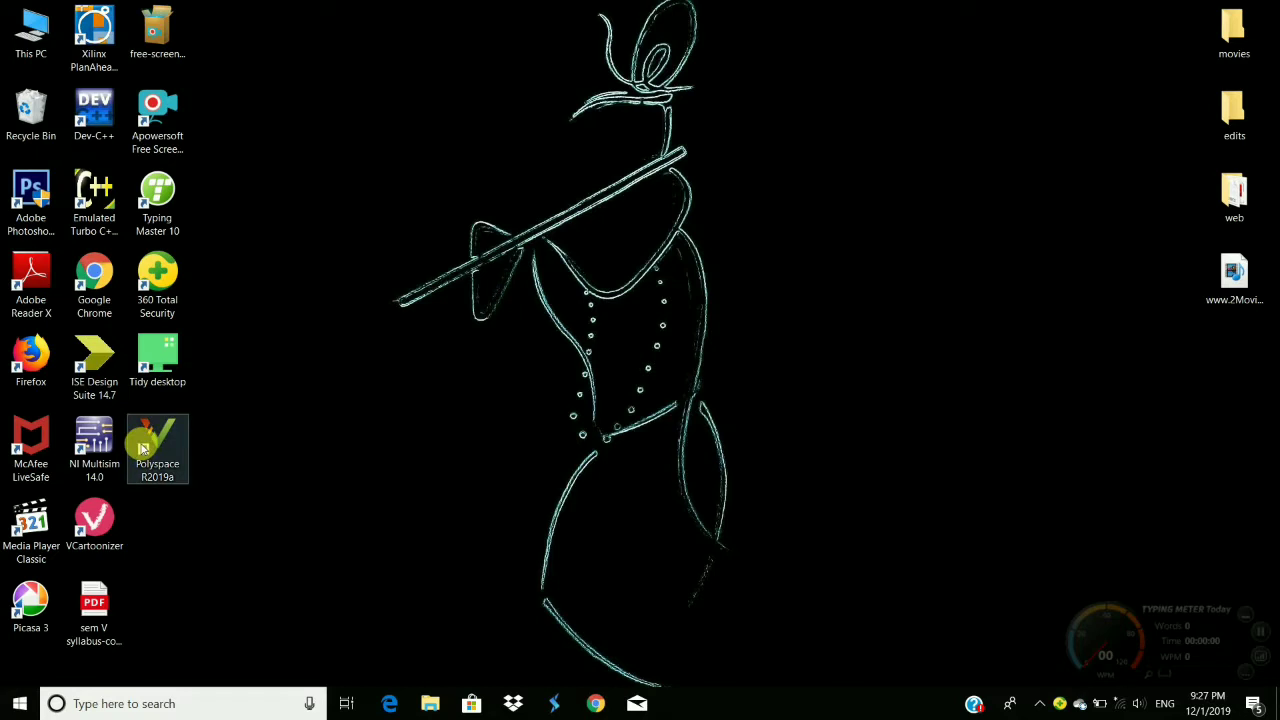
# Start NI Multisim 14.0 from its desktop icon to get a blank Design1 schematic
pyautogui.click(86, 446)
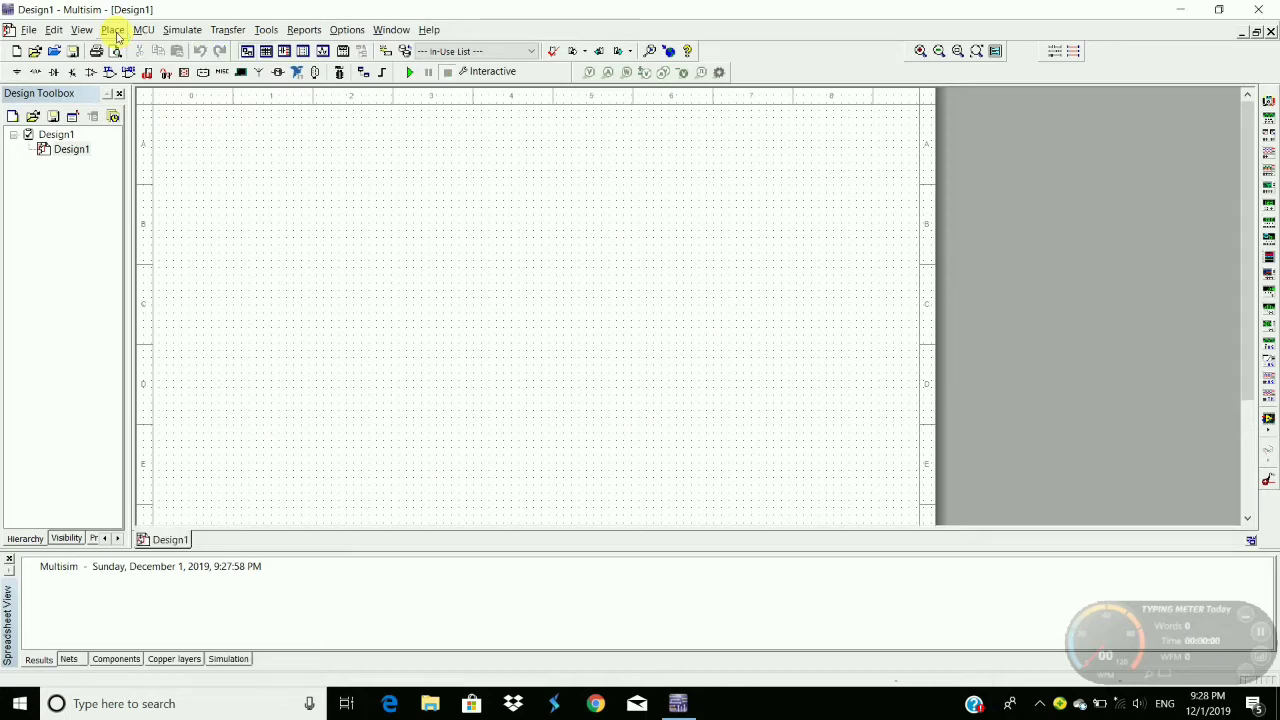
# Search the Diodes group for 1n4007 and place a vertical 1N4007G diode on the schematic
pyautogui.click(115, 30)
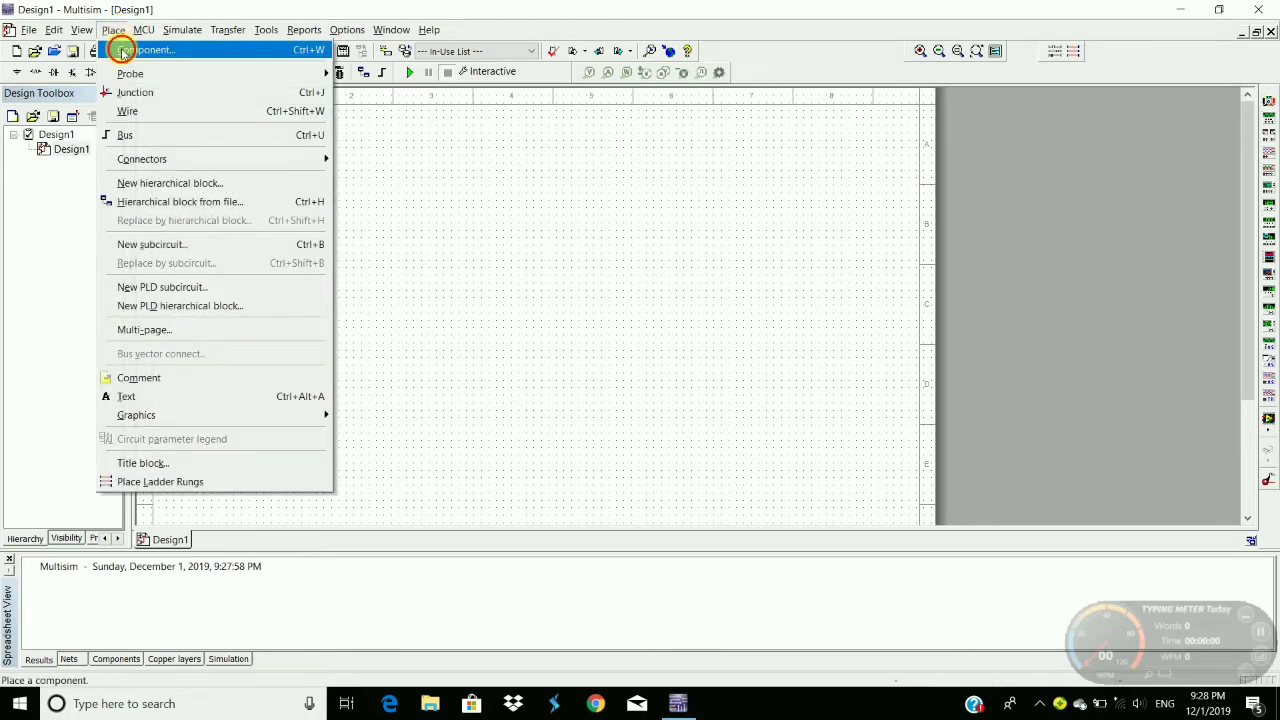
pyautogui.click(123, 50)
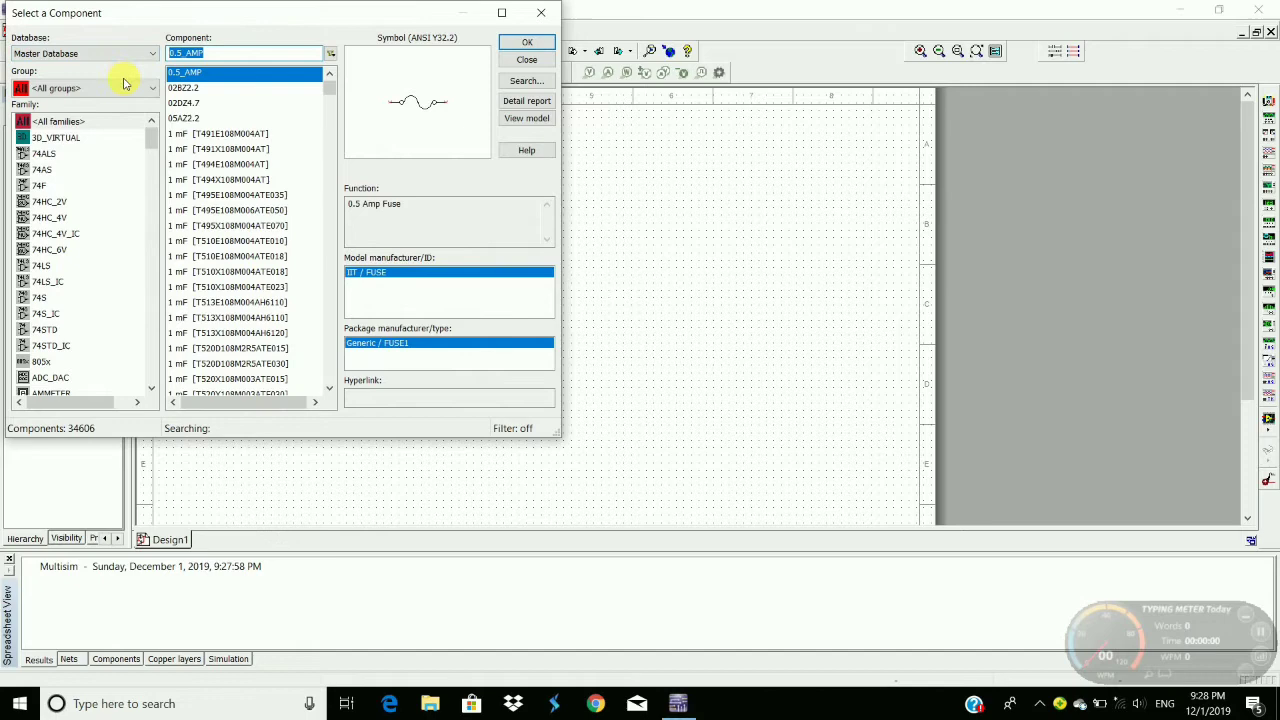
pyautogui.click(124, 86)
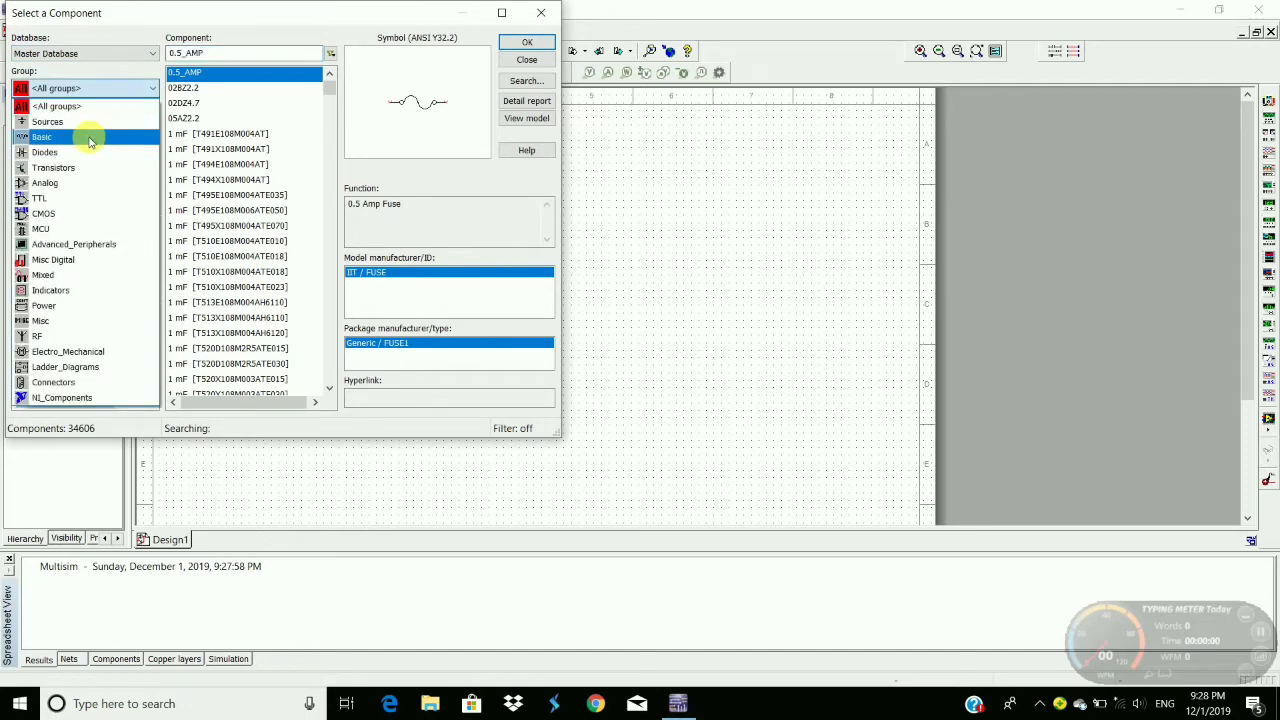
pyautogui.click(86, 151)
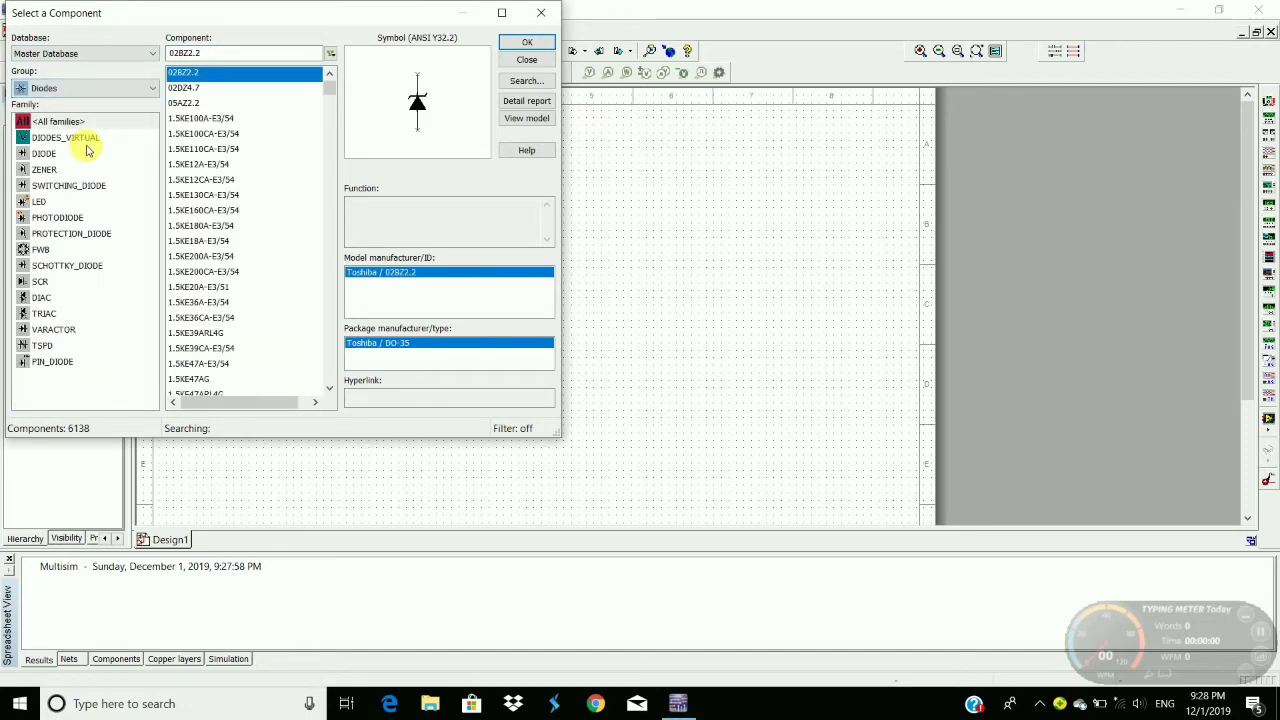
pyautogui.click(262, 53)
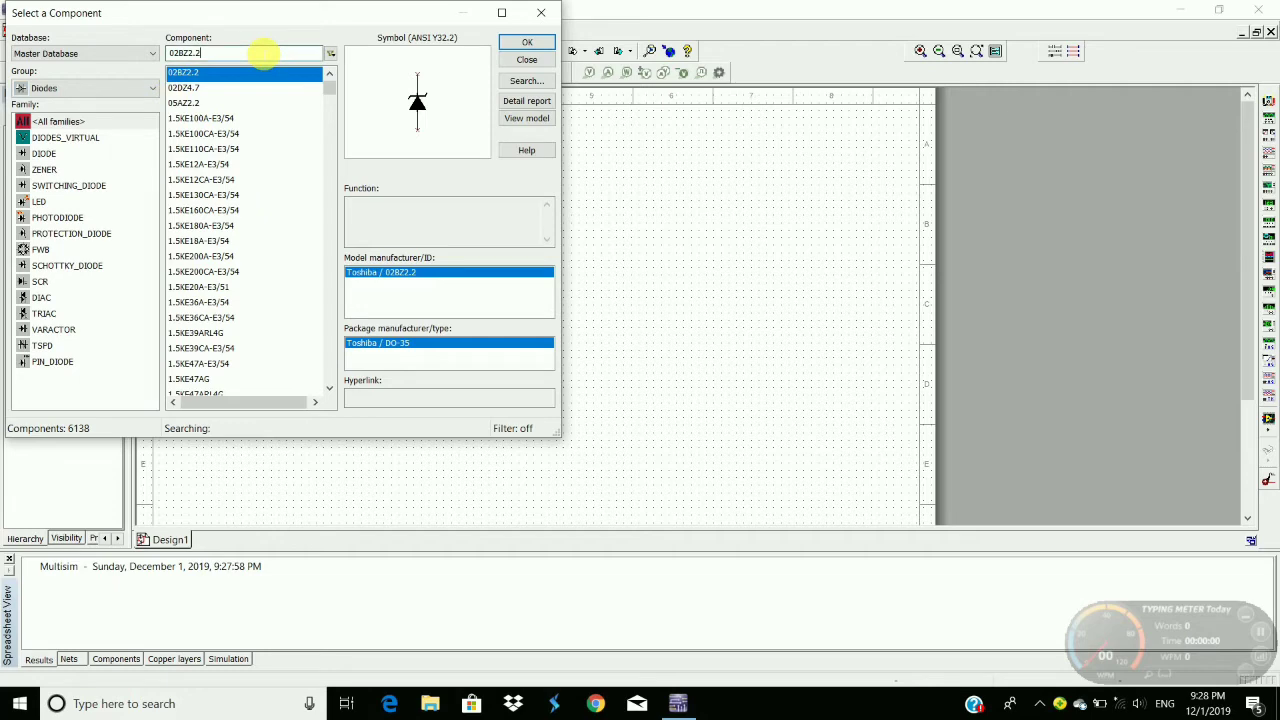
pyautogui.press('BackSpace')
pyautogui.press('BackSpace')
pyautogui.press('BackSpace')
pyautogui.press('BackSpace')
pyautogui.press('BackSpace')
pyautogui.press('BackSpace')
pyautogui.press('BackSpace')
pyautogui.write('1n400')
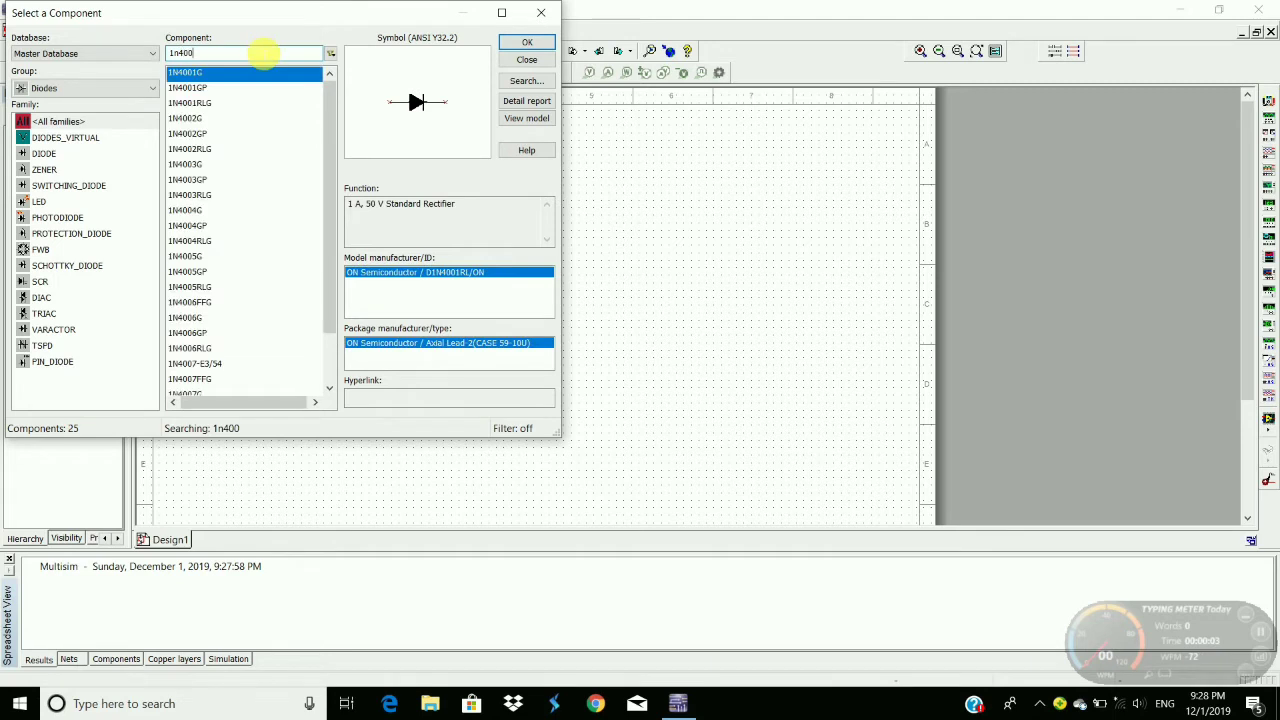
pyautogui.write('7')
pyautogui.click(200, 103)
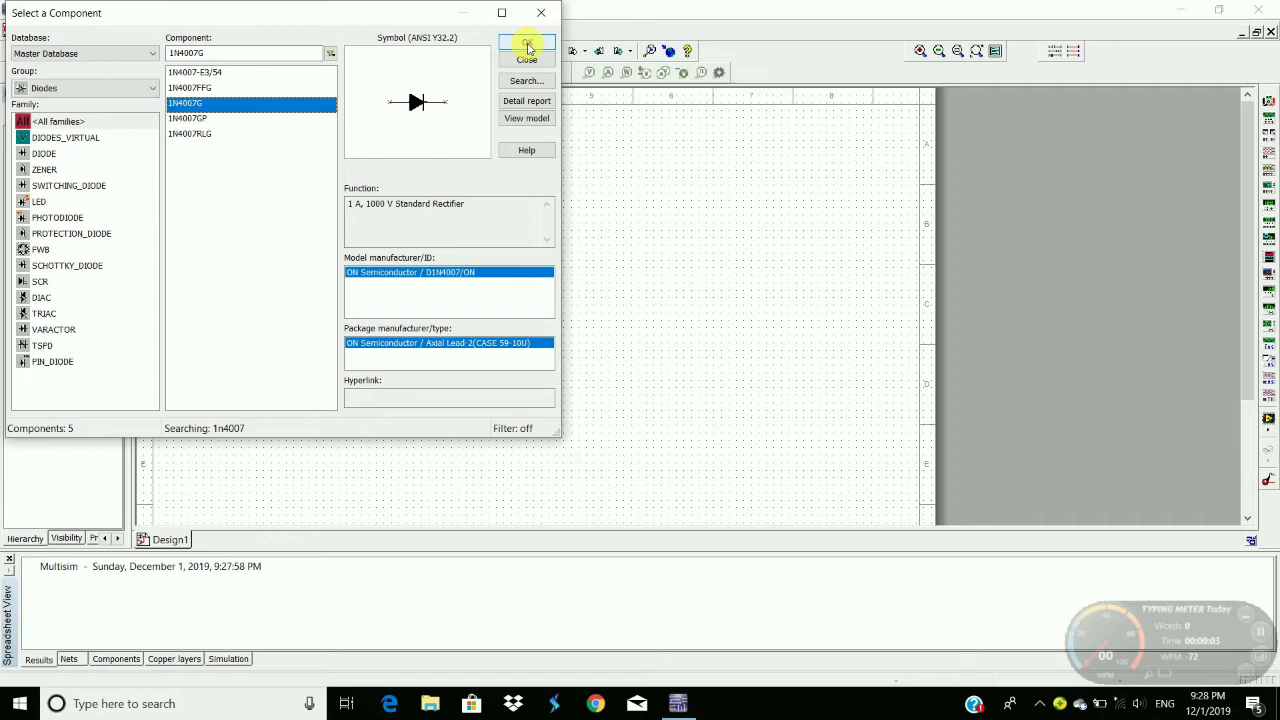
pyautogui.click(528, 45)
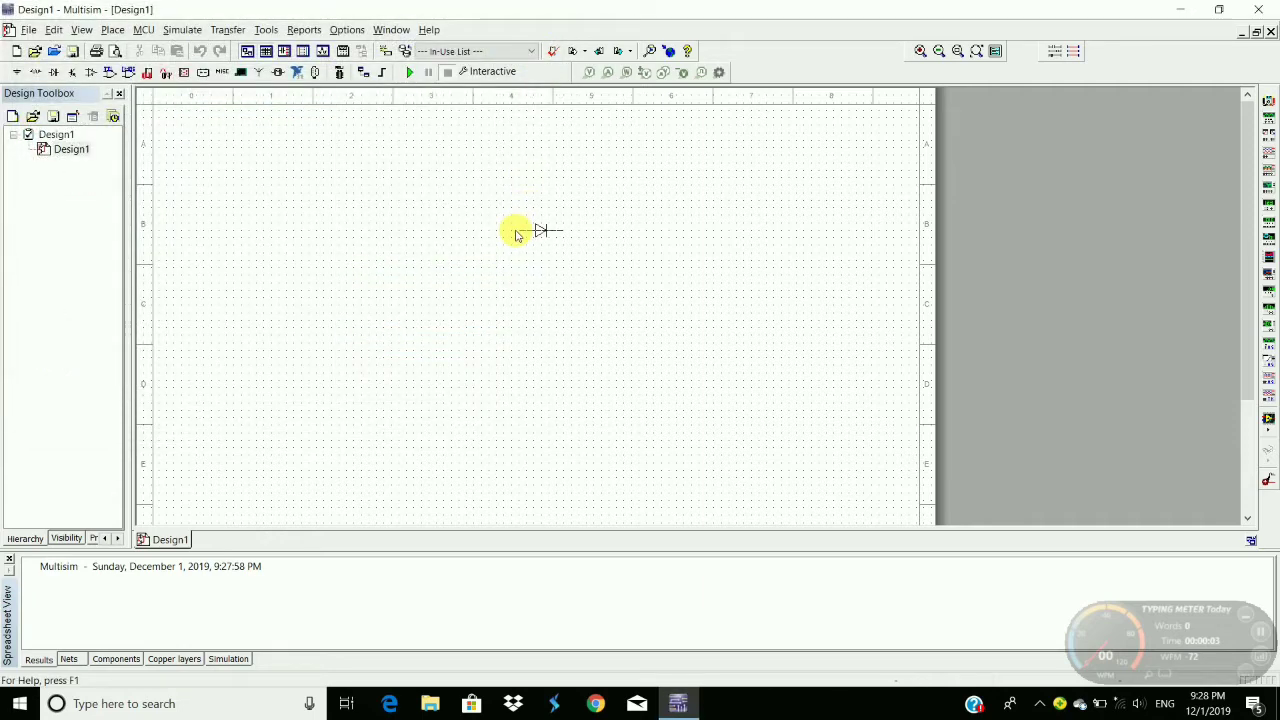
pyautogui.hotkey('ctrl', 'r')
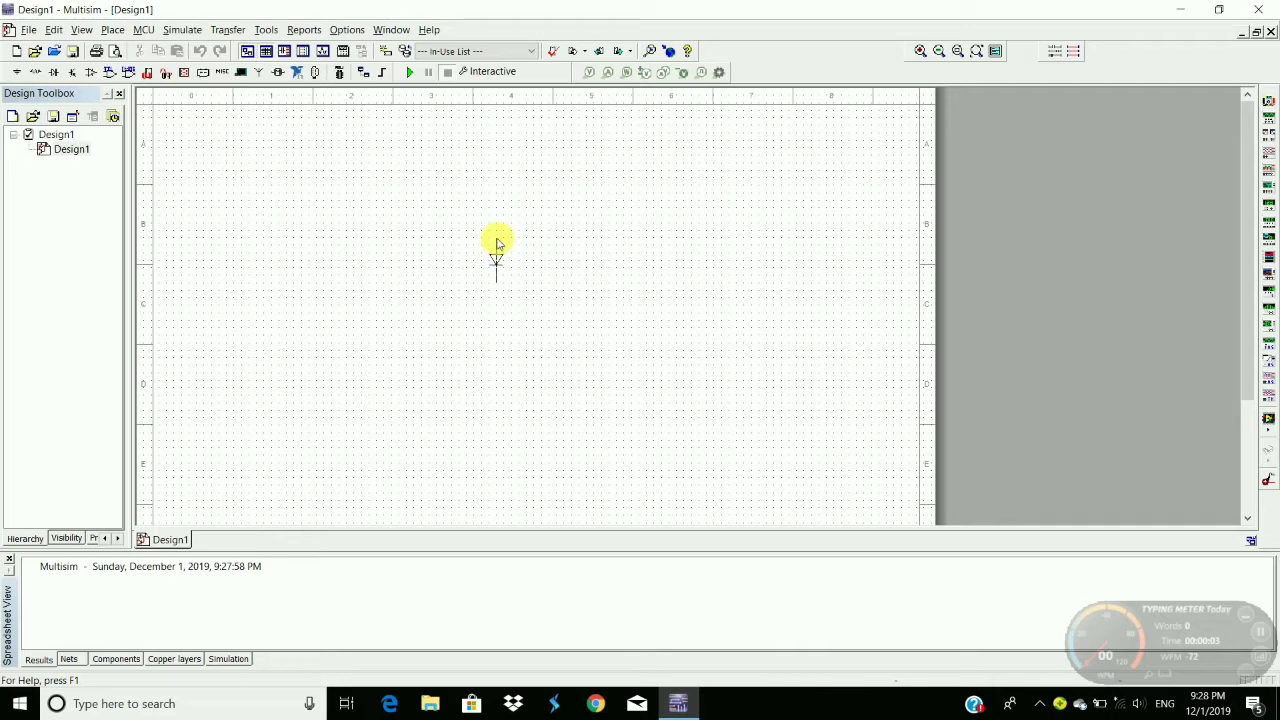
pyautogui.press('Escape')
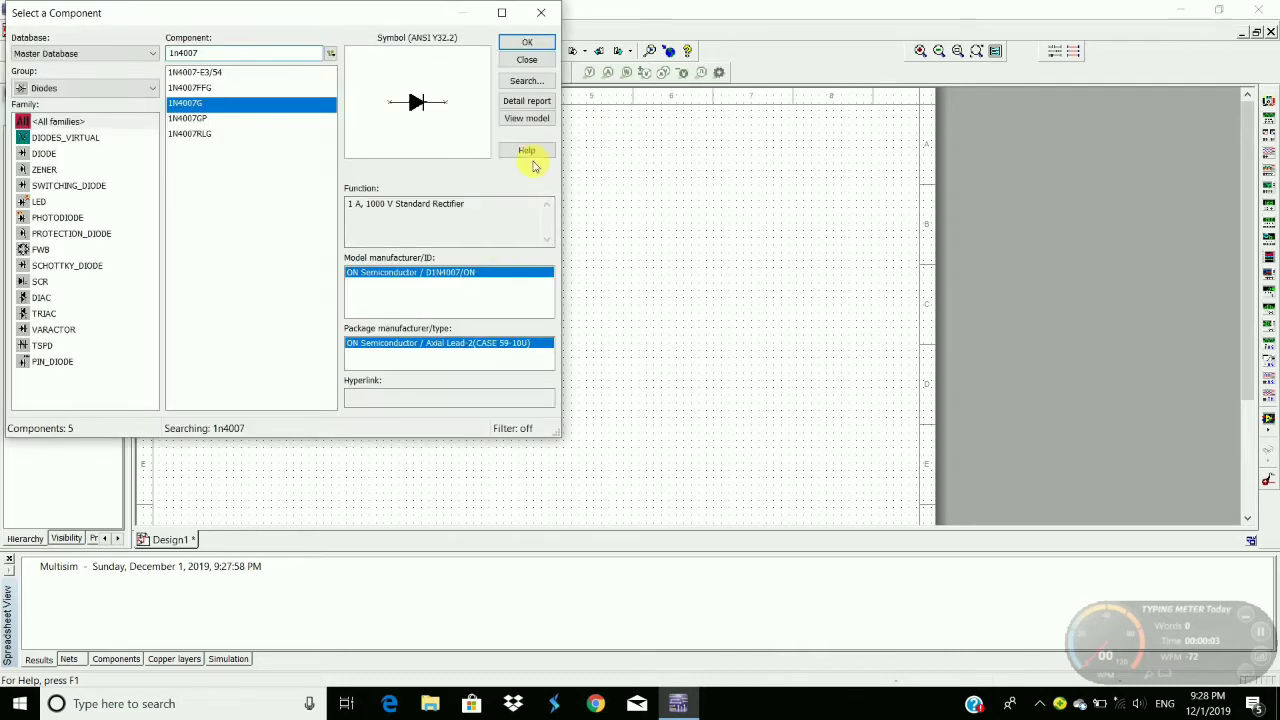
# Choose a 100k resistor from the Basic group's RESISTOR family for placement
pyautogui.click(67, 92)
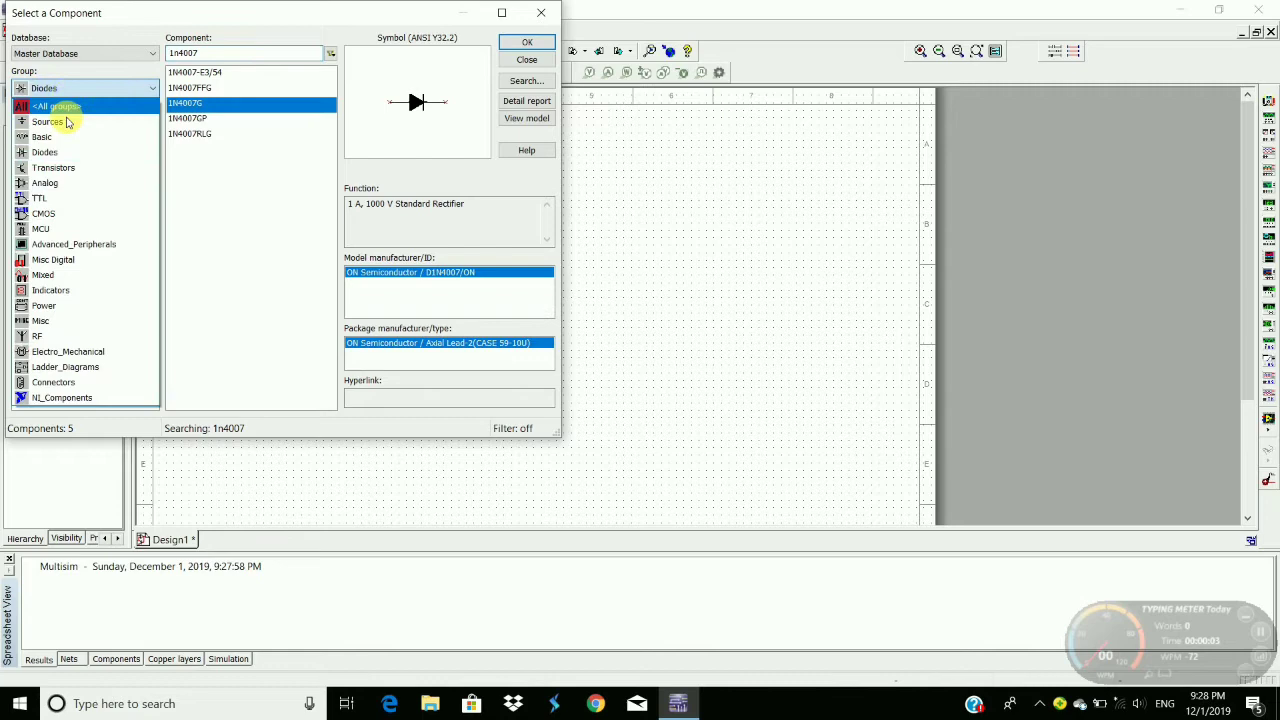
pyautogui.click(64, 136)
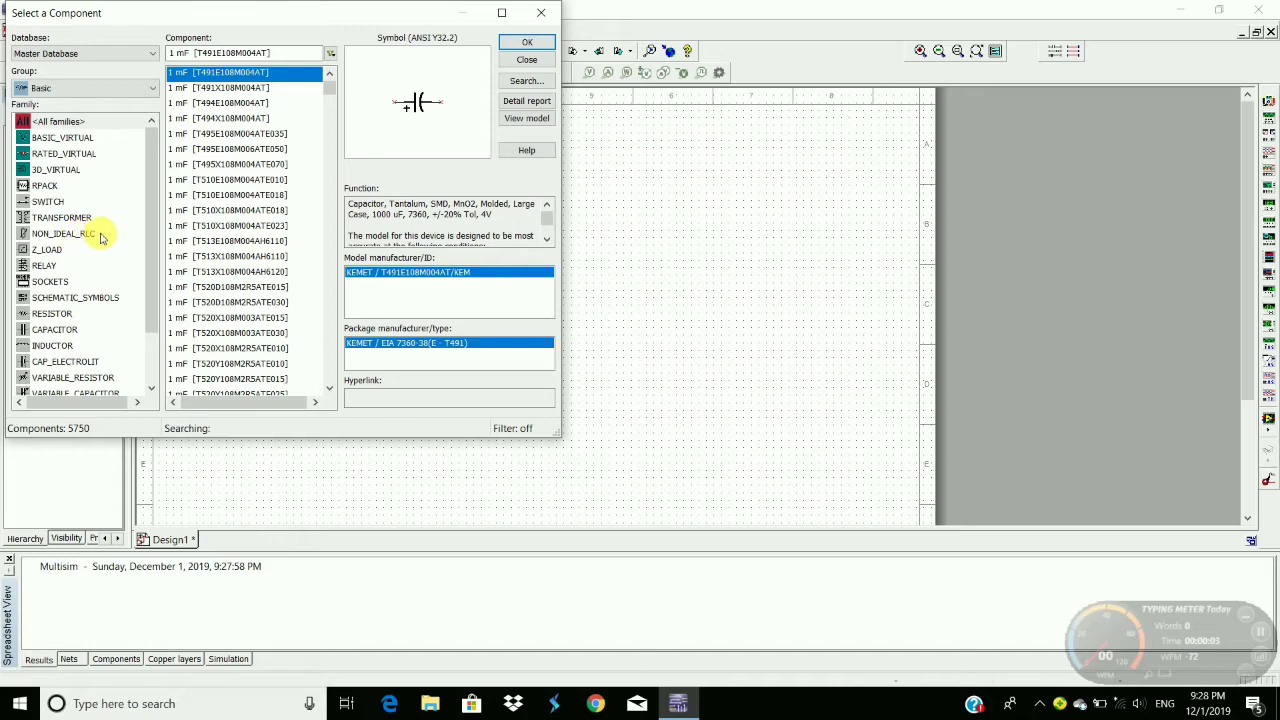
pyautogui.scroll(-1, 99, 272)
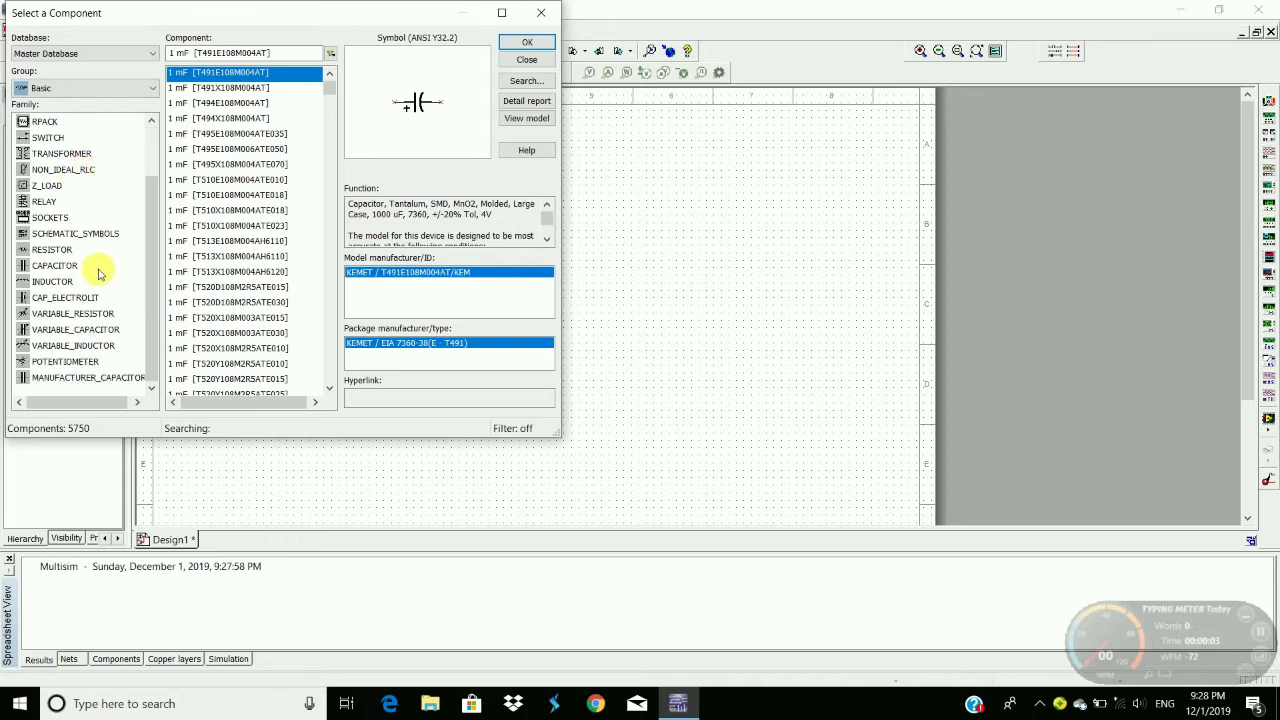
pyautogui.click(52, 250)
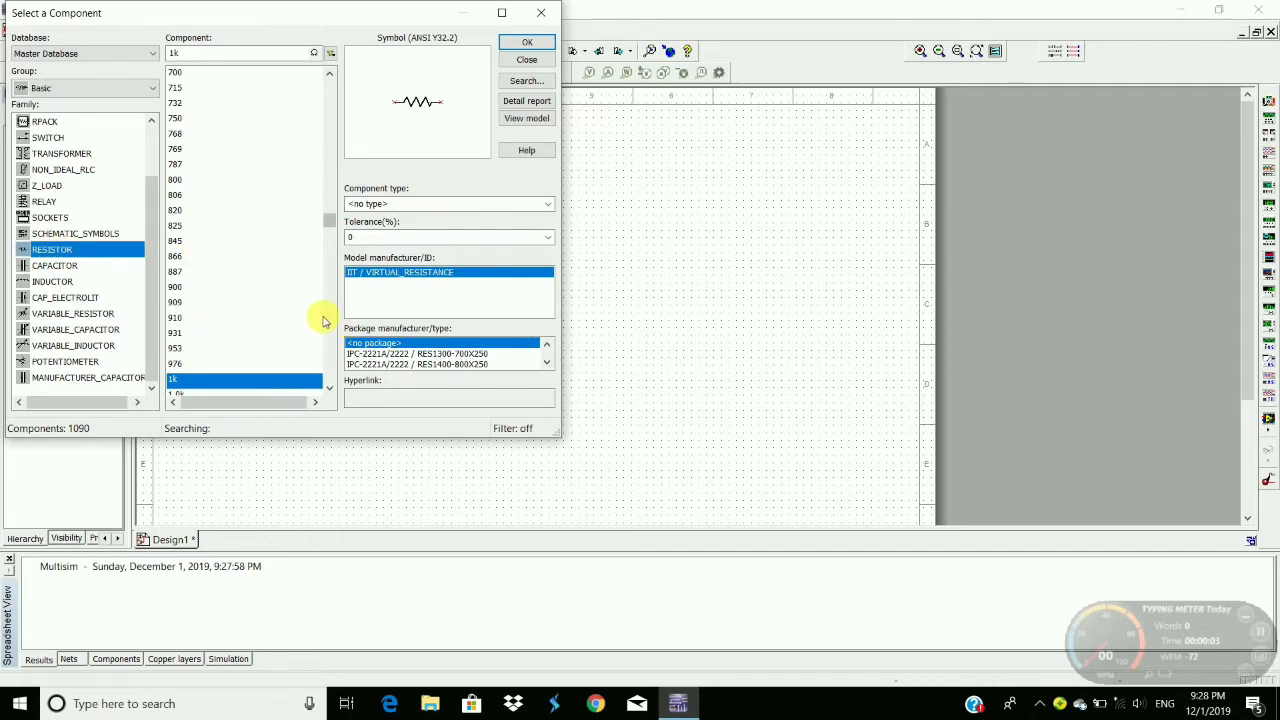
pyautogui.scroll(-20, 330, 323)
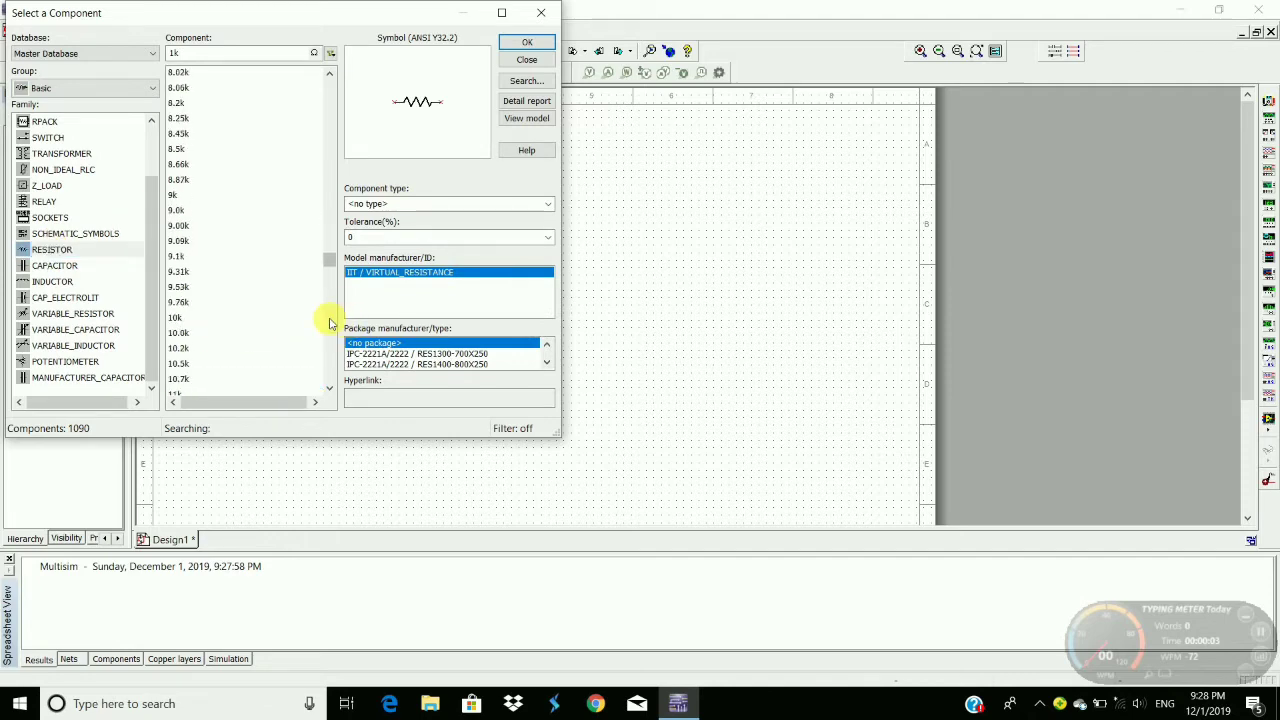
pyautogui.scroll(-20, 330, 323)
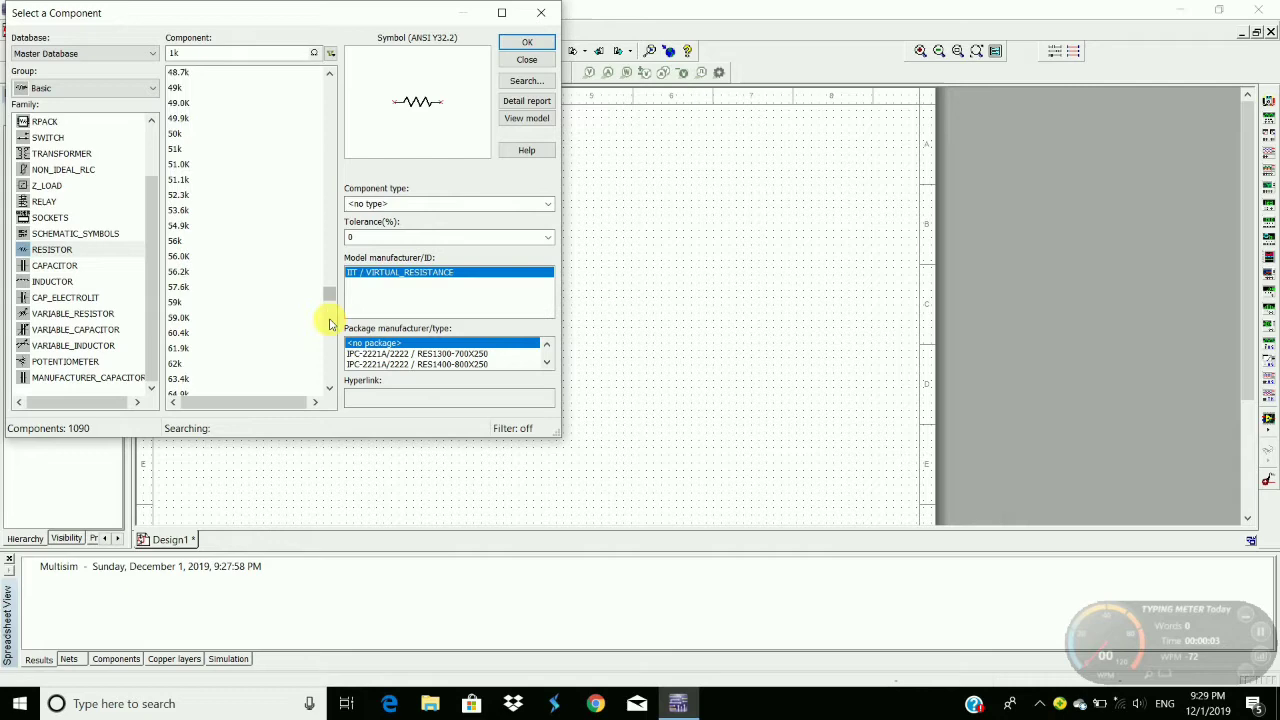
pyautogui.scroll(-7, 331, 330)
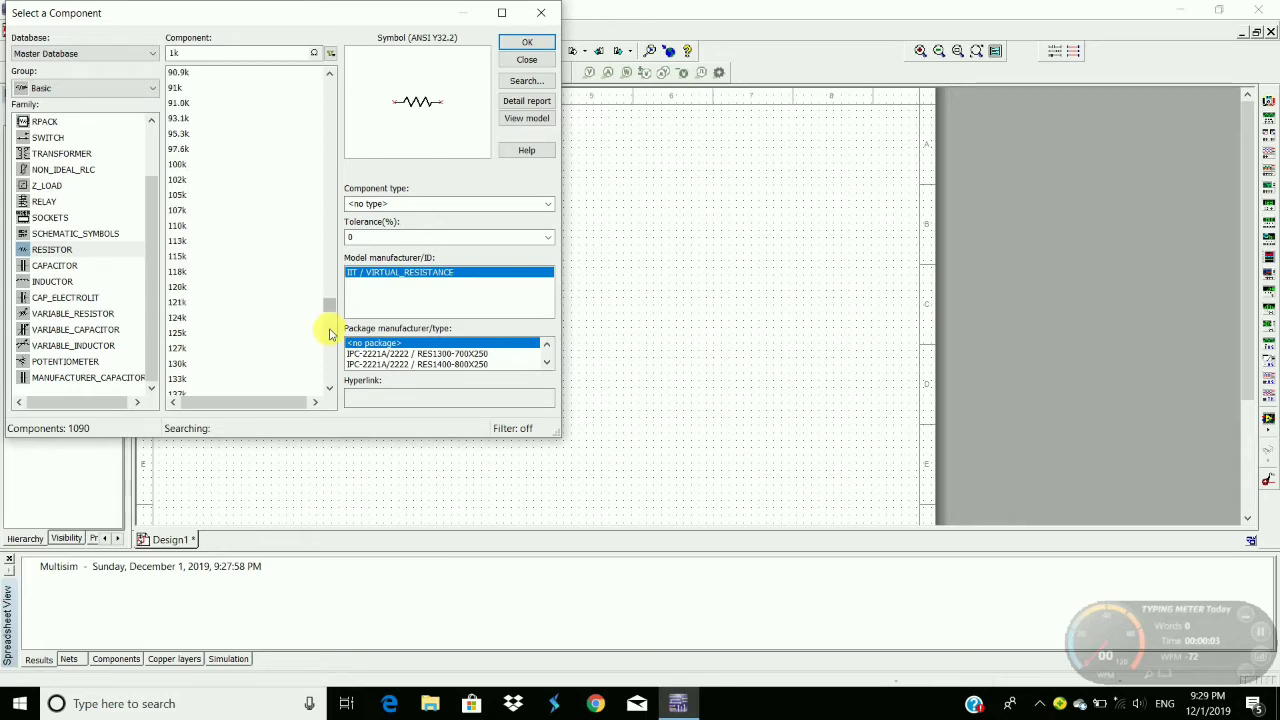
pyautogui.click(175, 166)
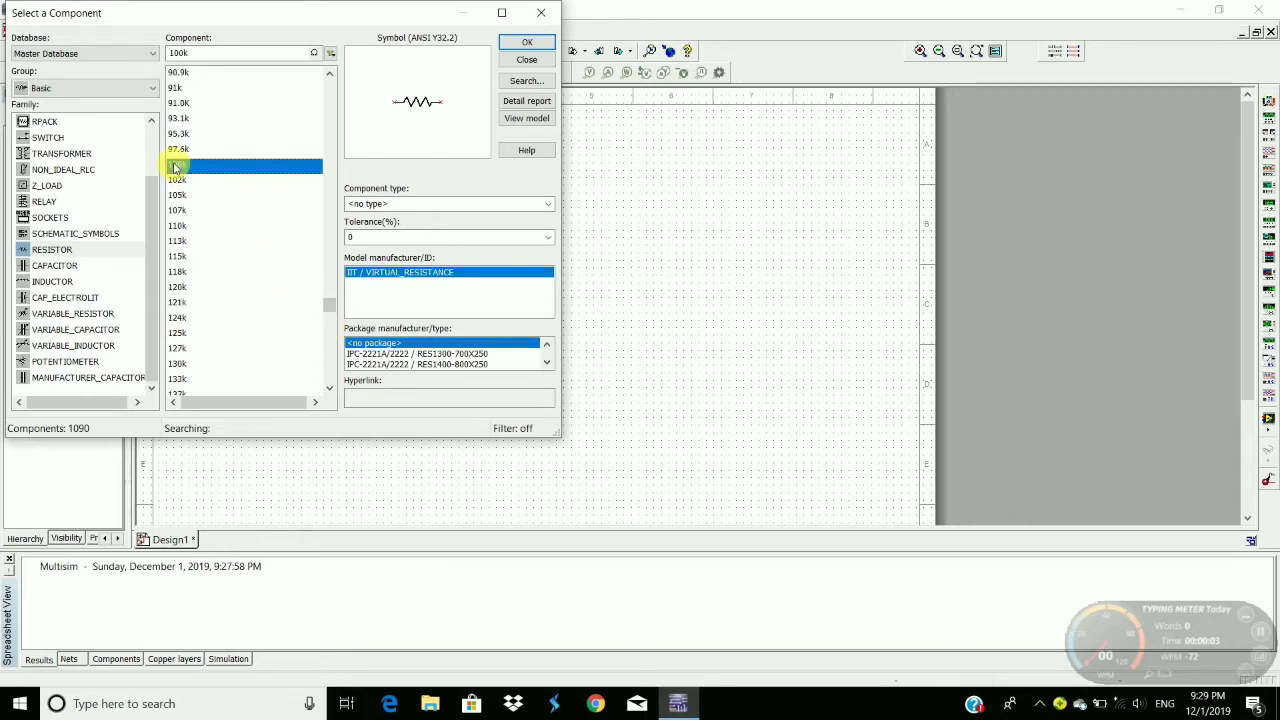
pyautogui.click(525, 43)
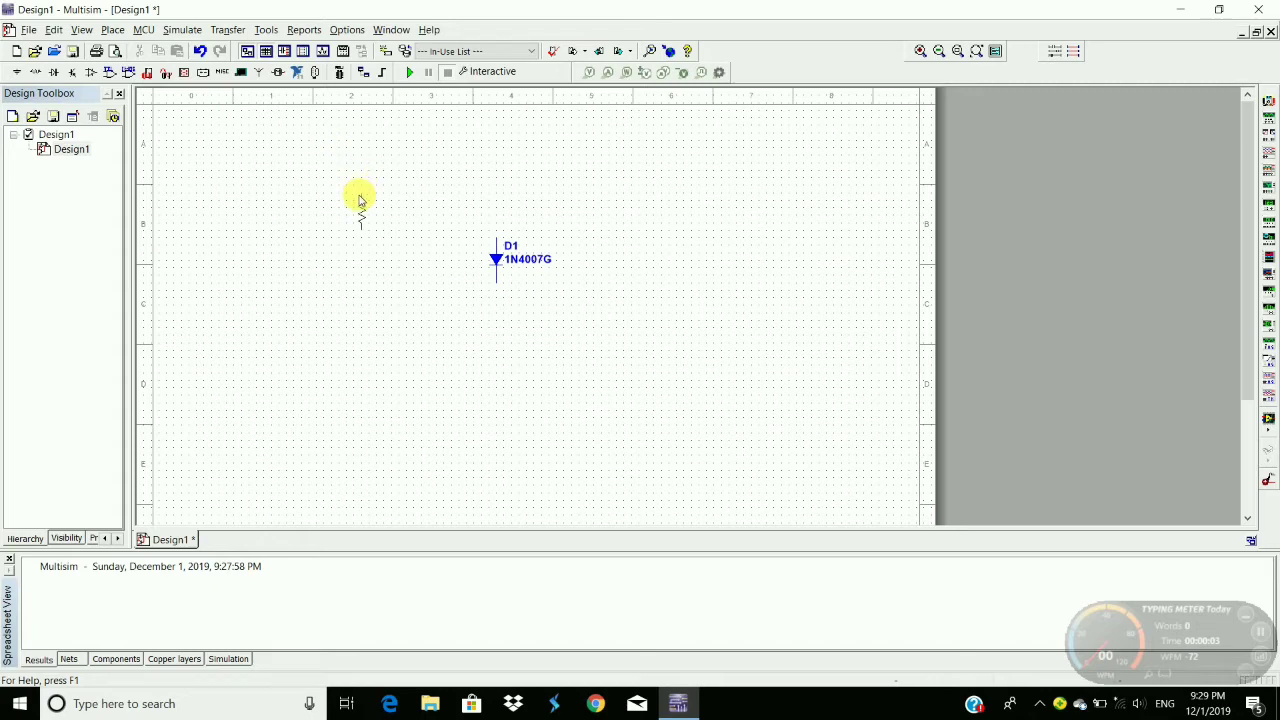
pyautogui.press('Escape')
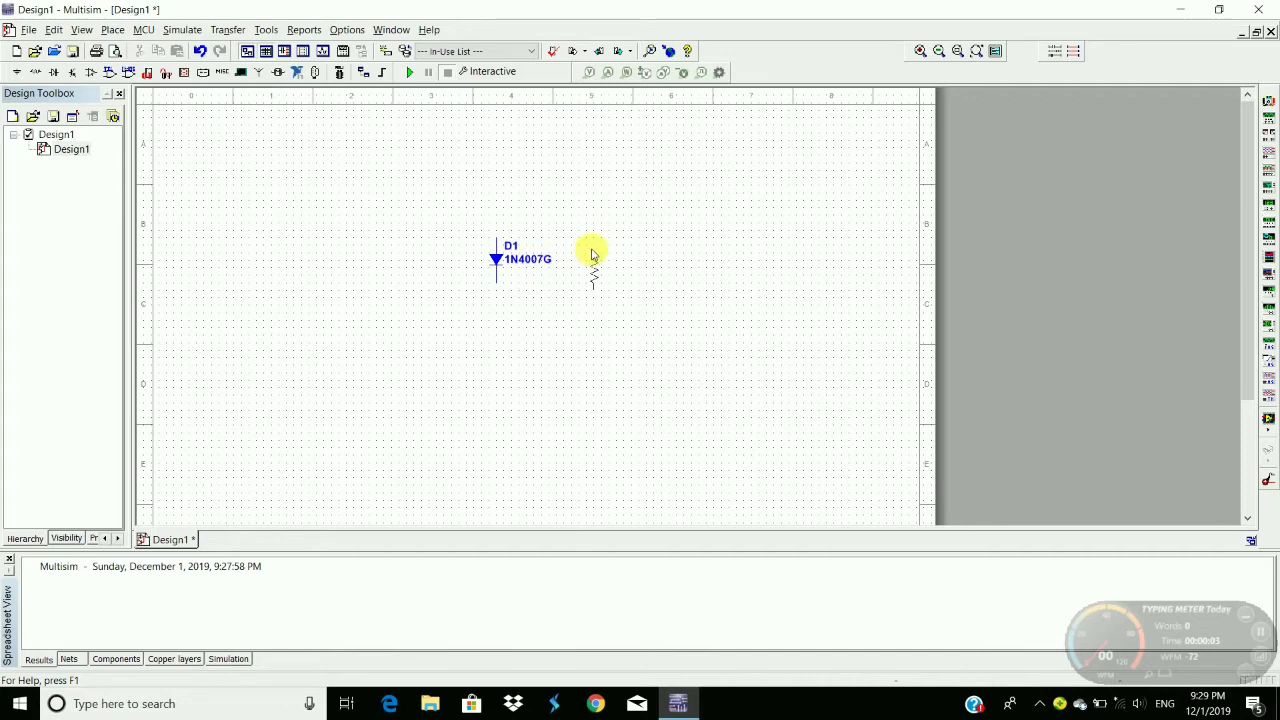
# Place the 100k resistor right of the diode and a 1µF capacitor left of it
pyautogui.click(595, 251)
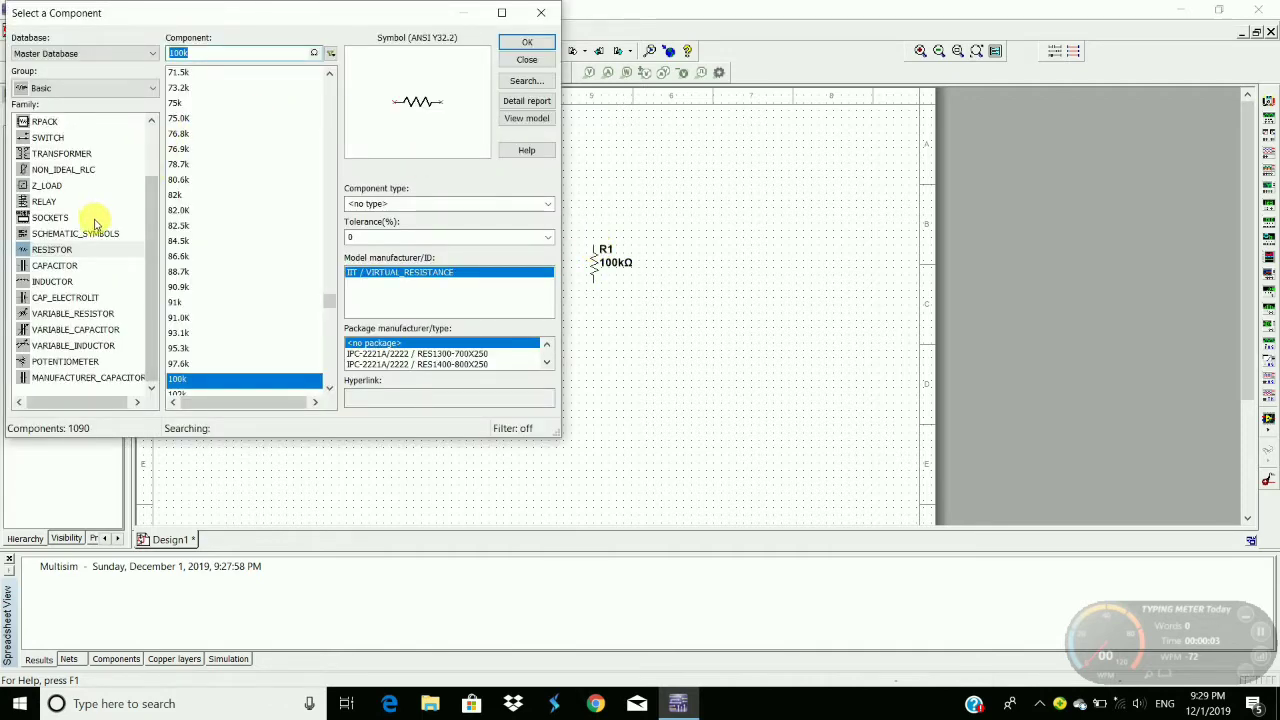
pyautogui.click(70, 267)
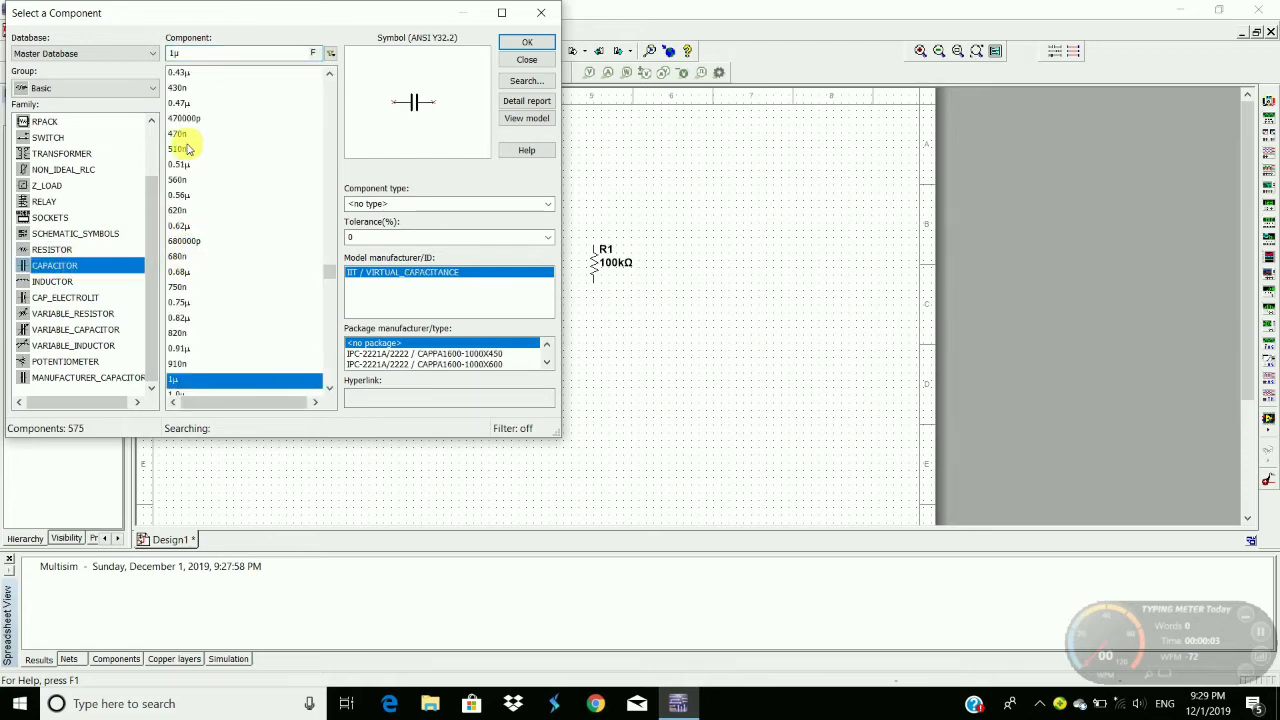
pyautogui.click(538, 45)
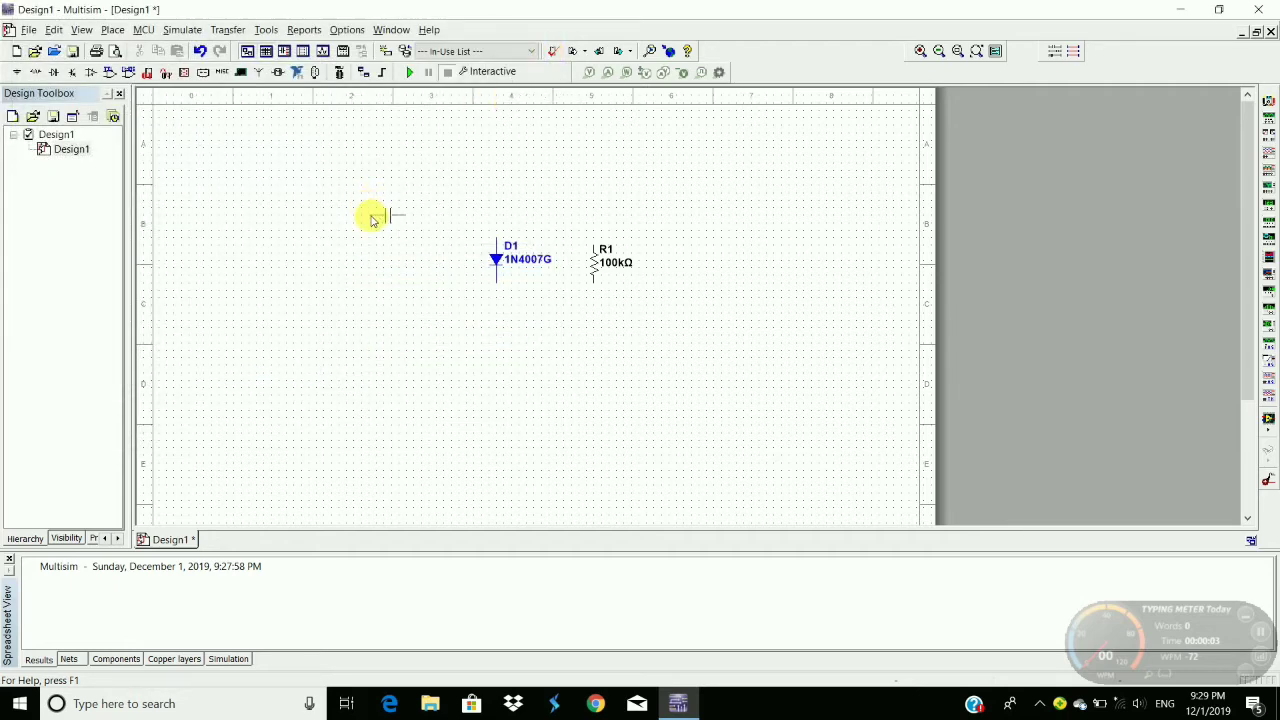
pyautogui.click(372, 219)
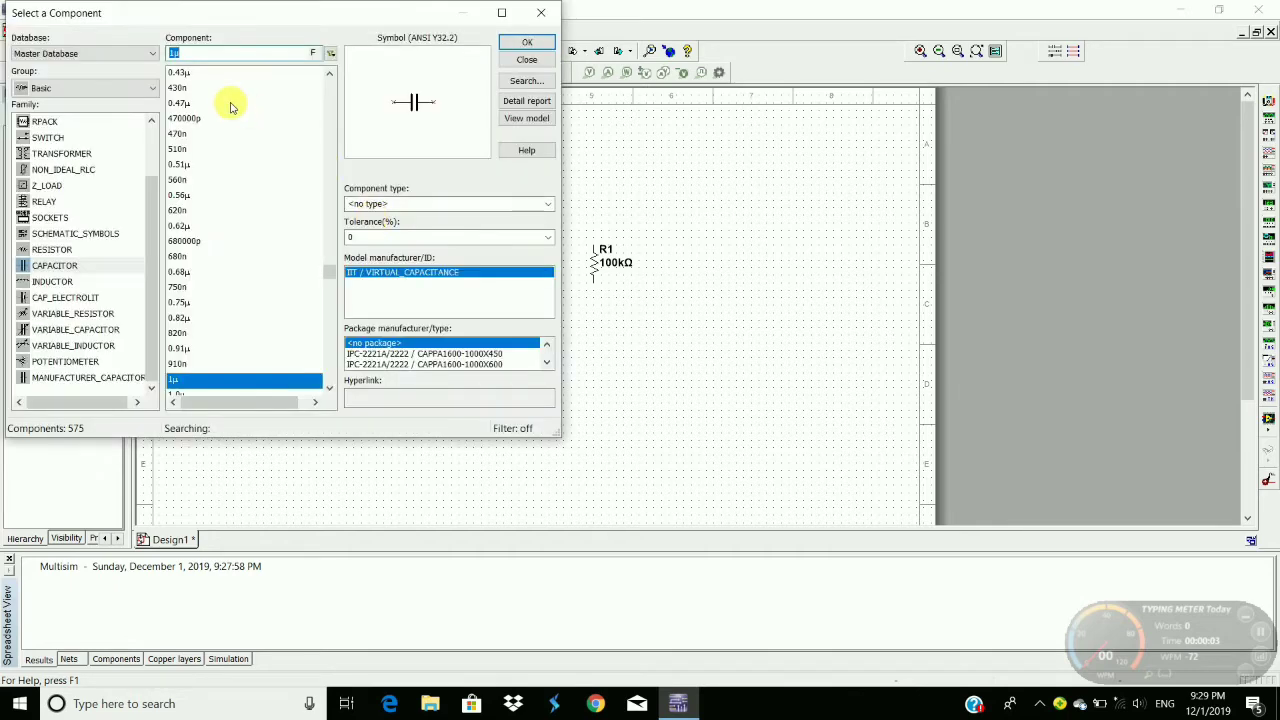
# Choose an AC_VOLTAGE source from the Sources group's signal voltage source family
pyautogui.click(50, 88)
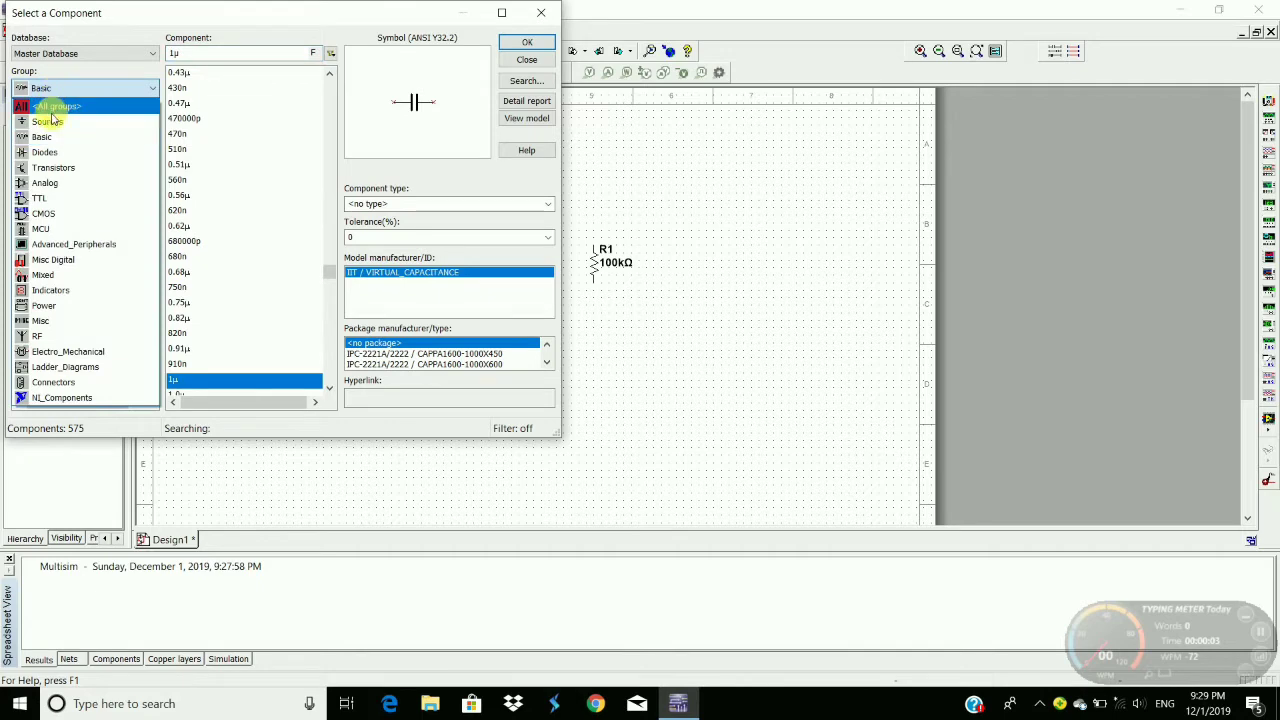
pyautogui.click(50, 122)
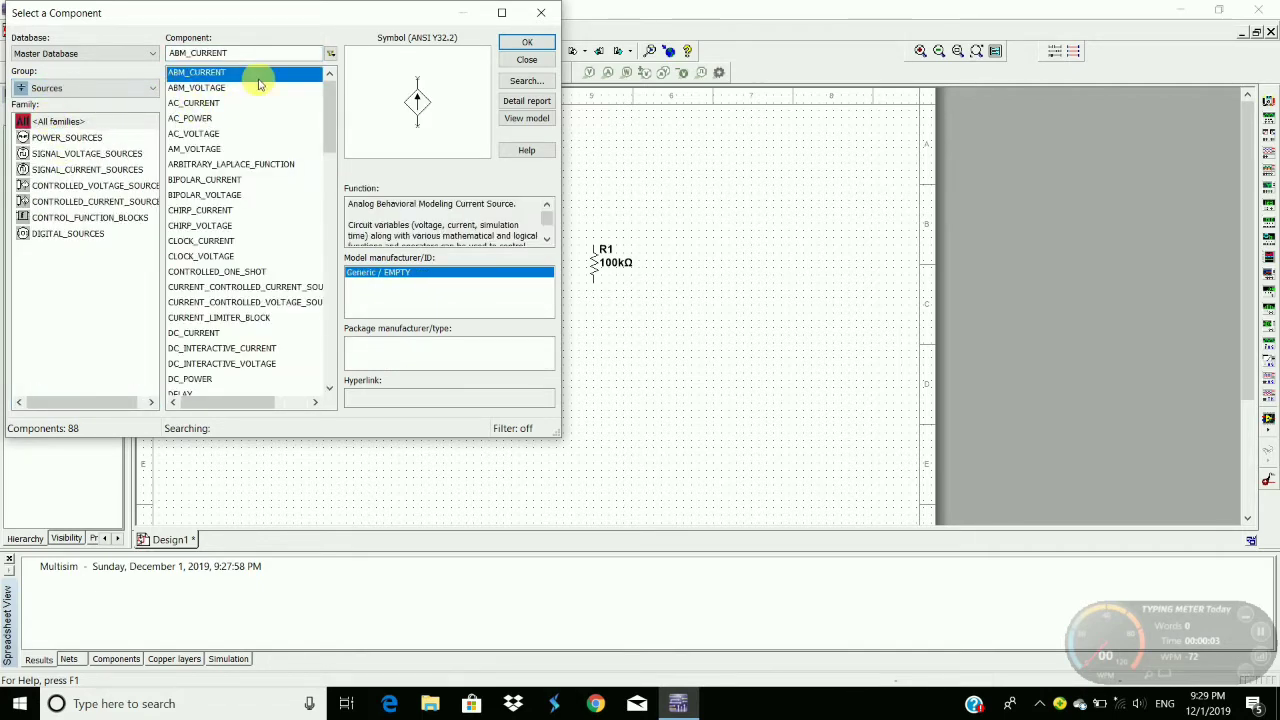
pyautogui.click(73, 157)
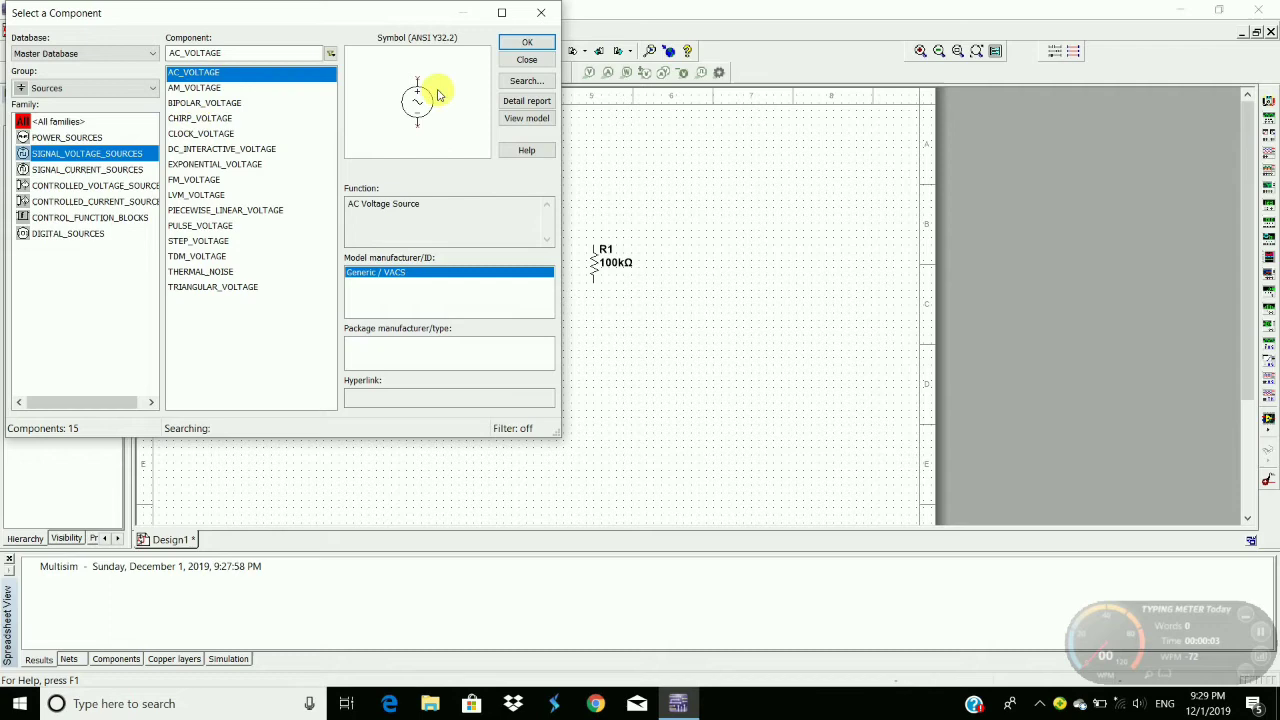
pyautogui.click(544, 46)
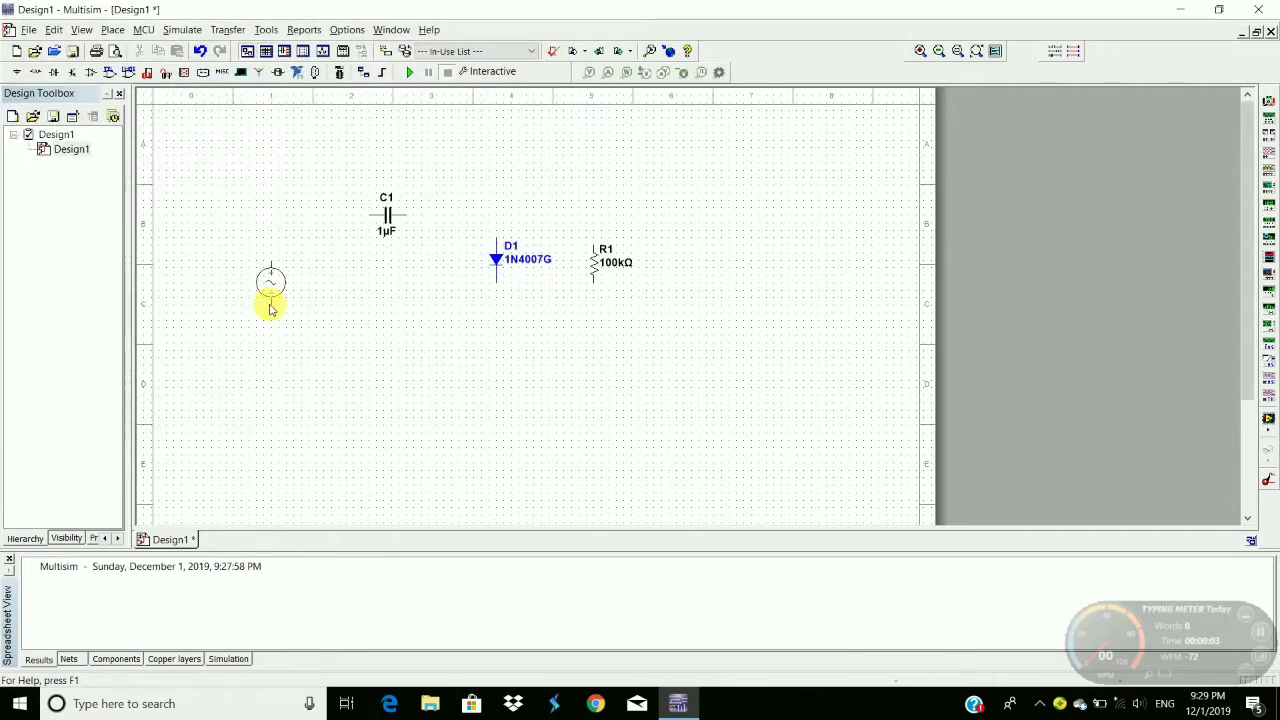
# Place the AC source left of the capacitor and a GROUND symbol below the diode
pyautogui.click(270, 308)
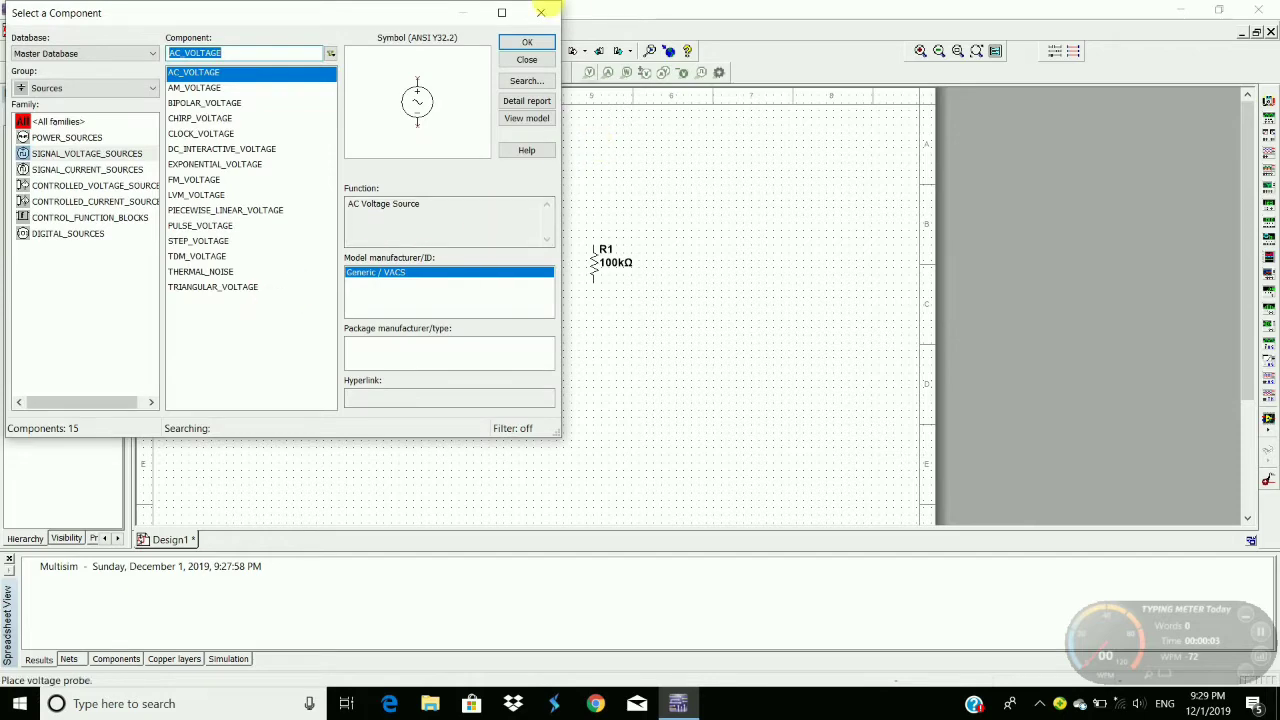
pyautogui.click(545, 11)
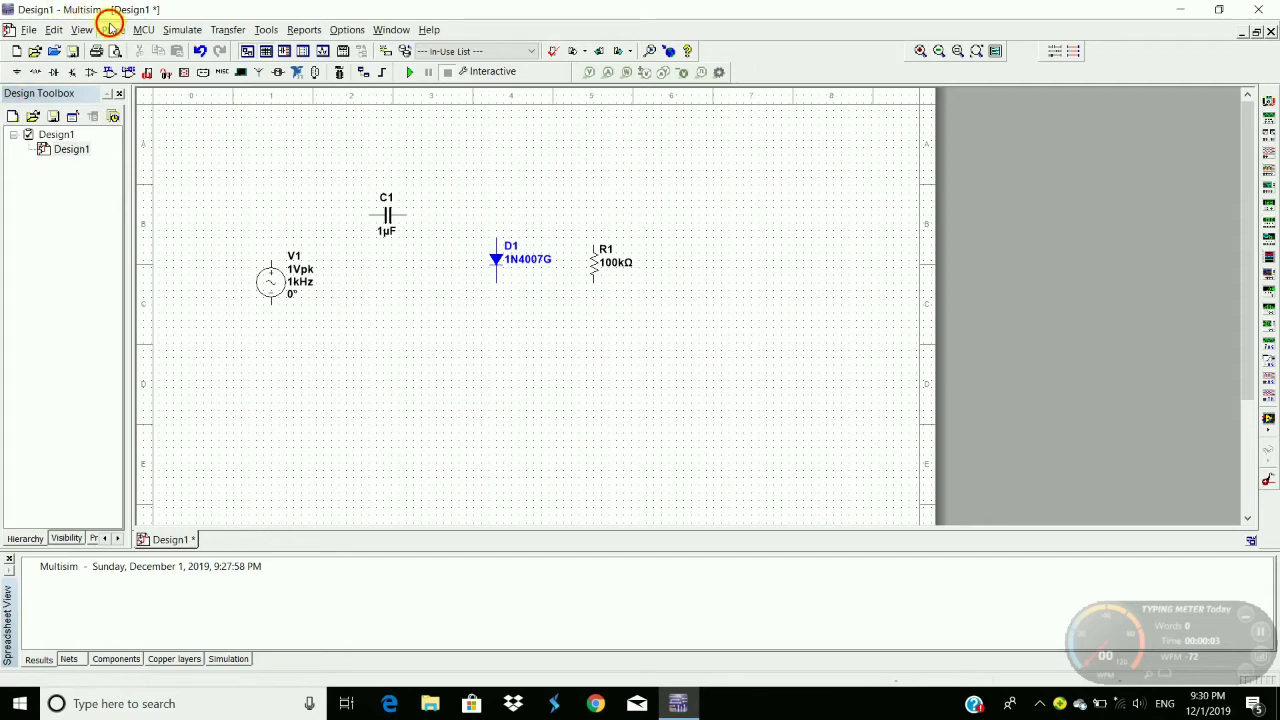
pyautogui.click(113, 29)
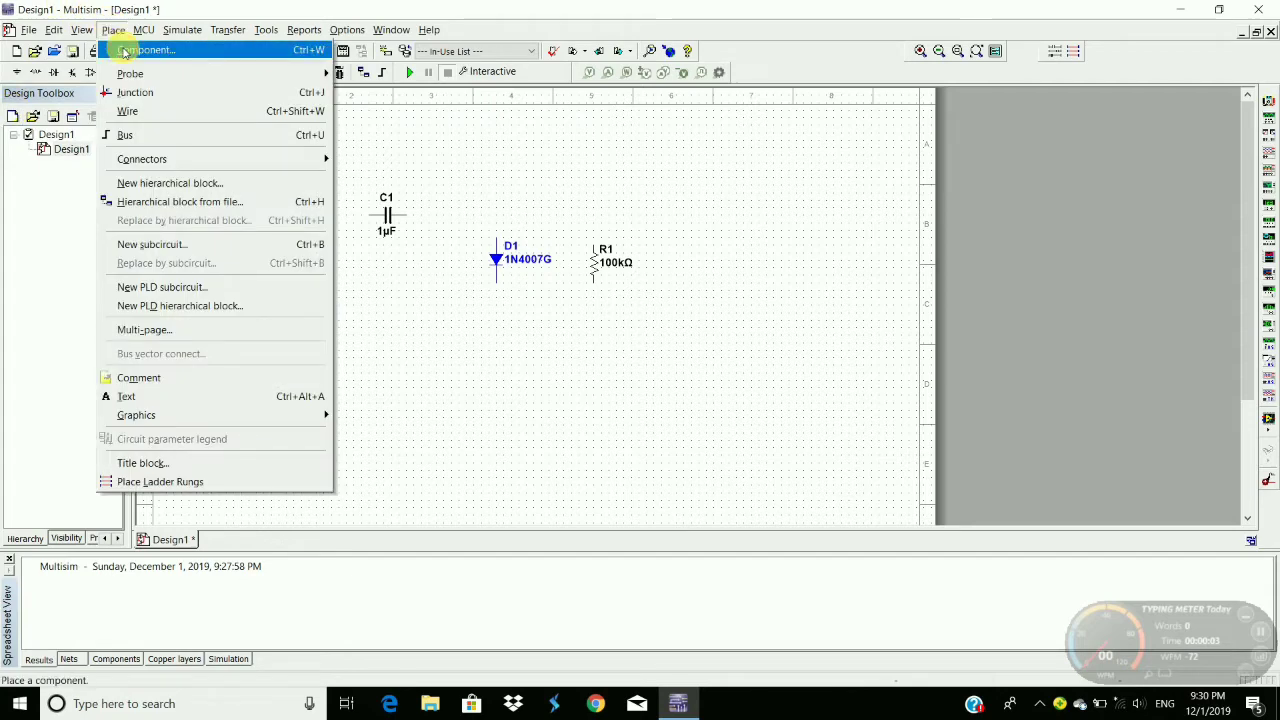
pyautogui.click(125, 50)
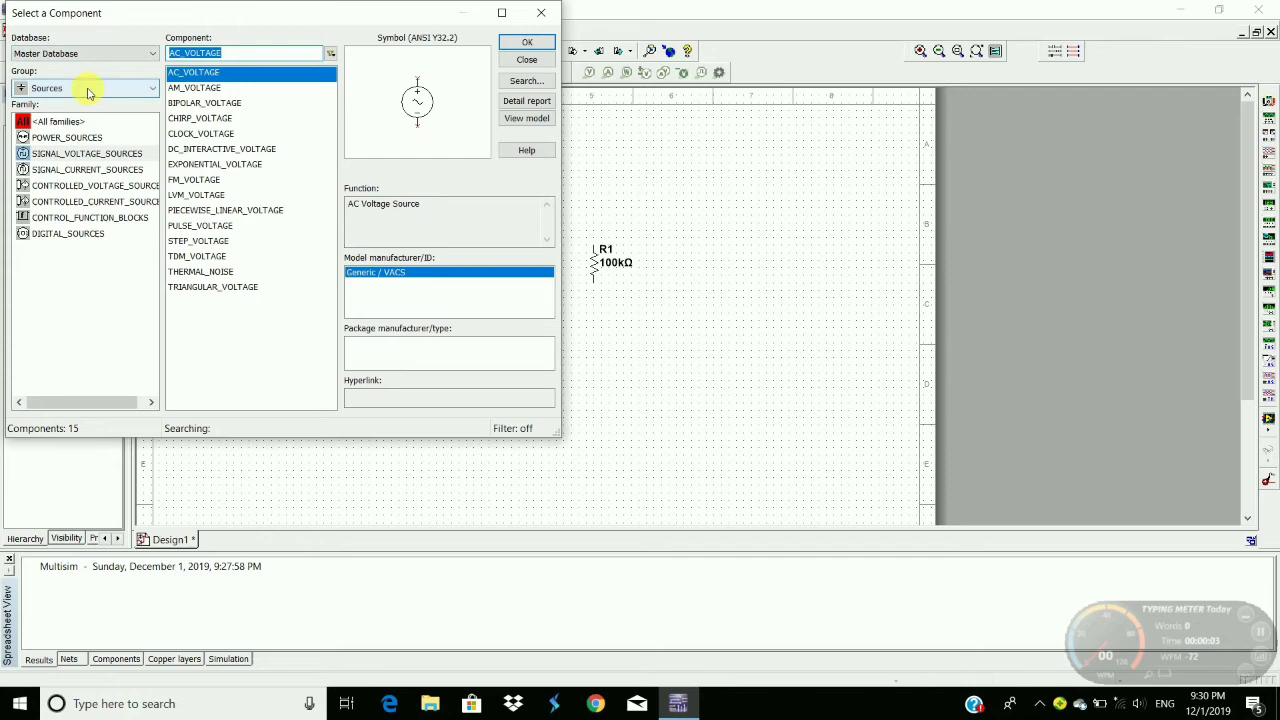
pyautogui.click(77, 121)
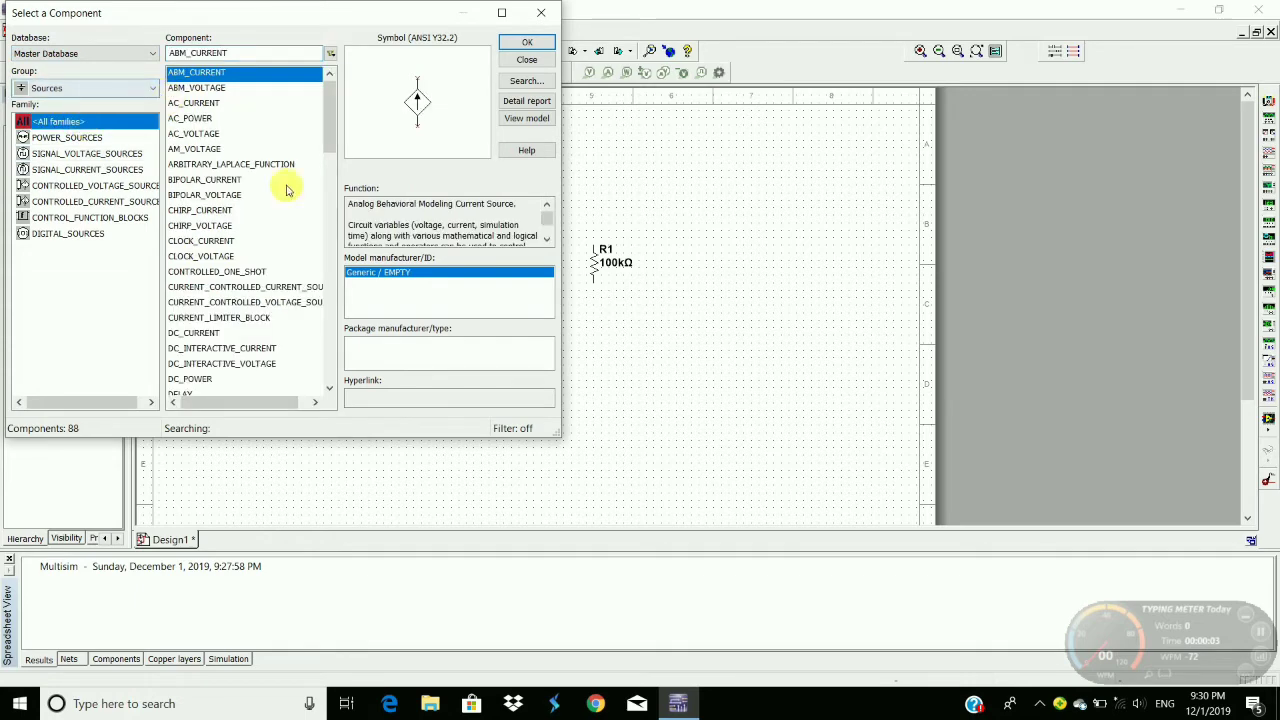
pyautogui.click(329, 218)
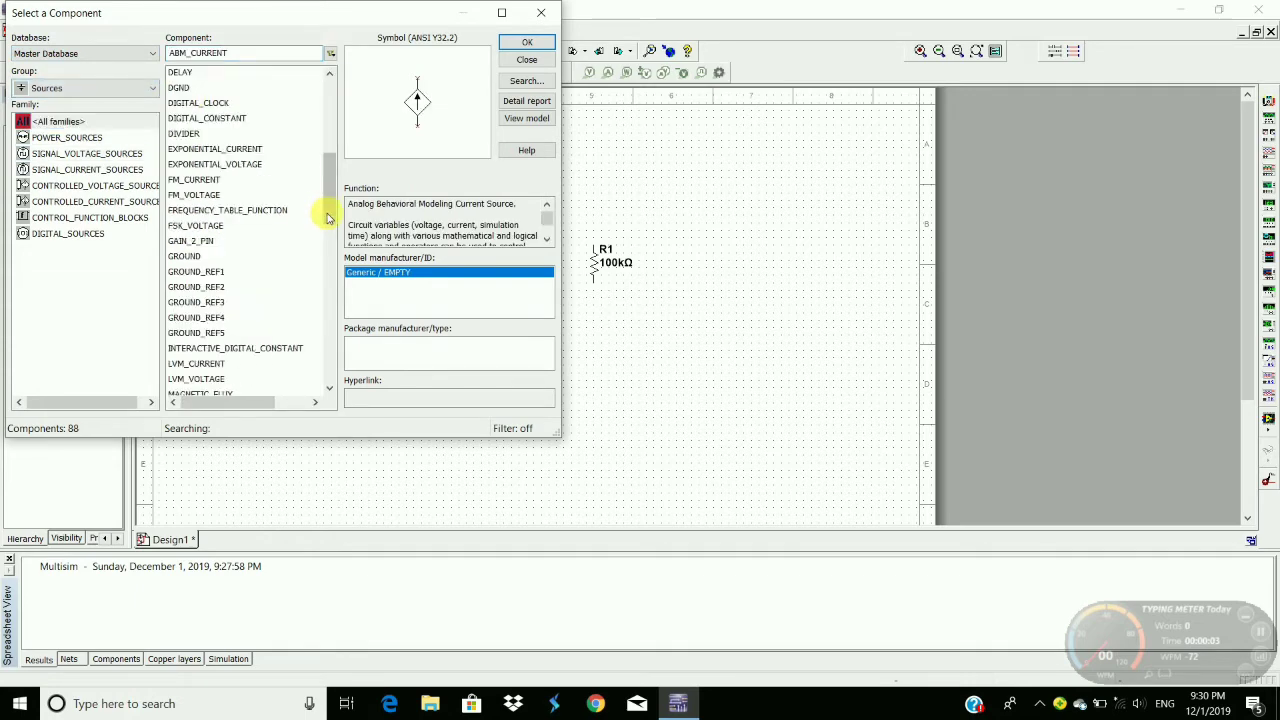
pyautogui.click(177, 256)
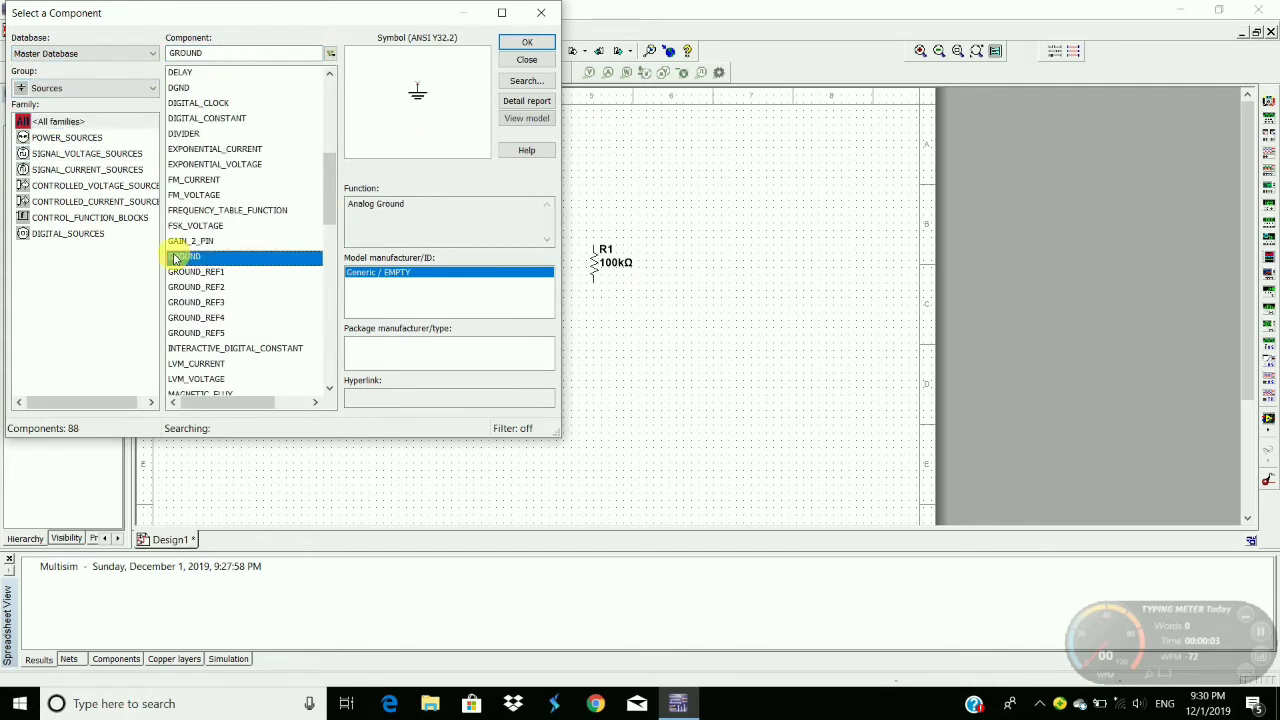
pyautogui.click(516, 44)
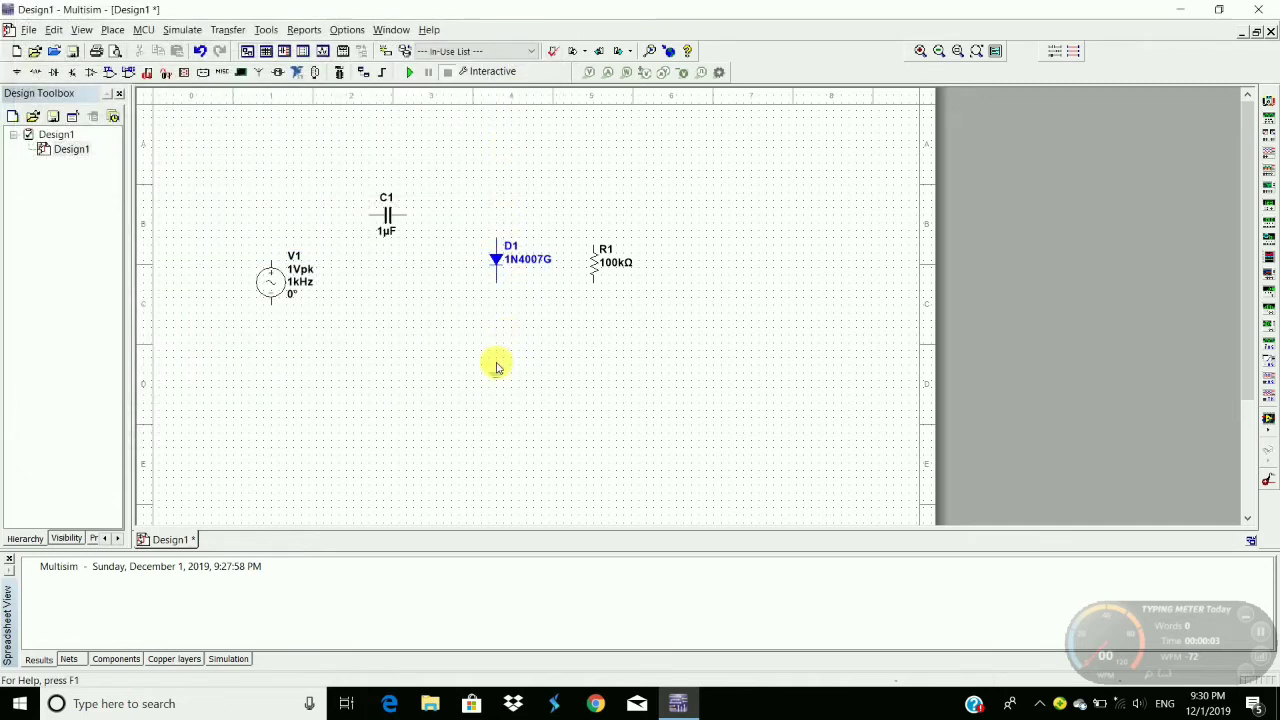
pyautogui.click(497, 379)
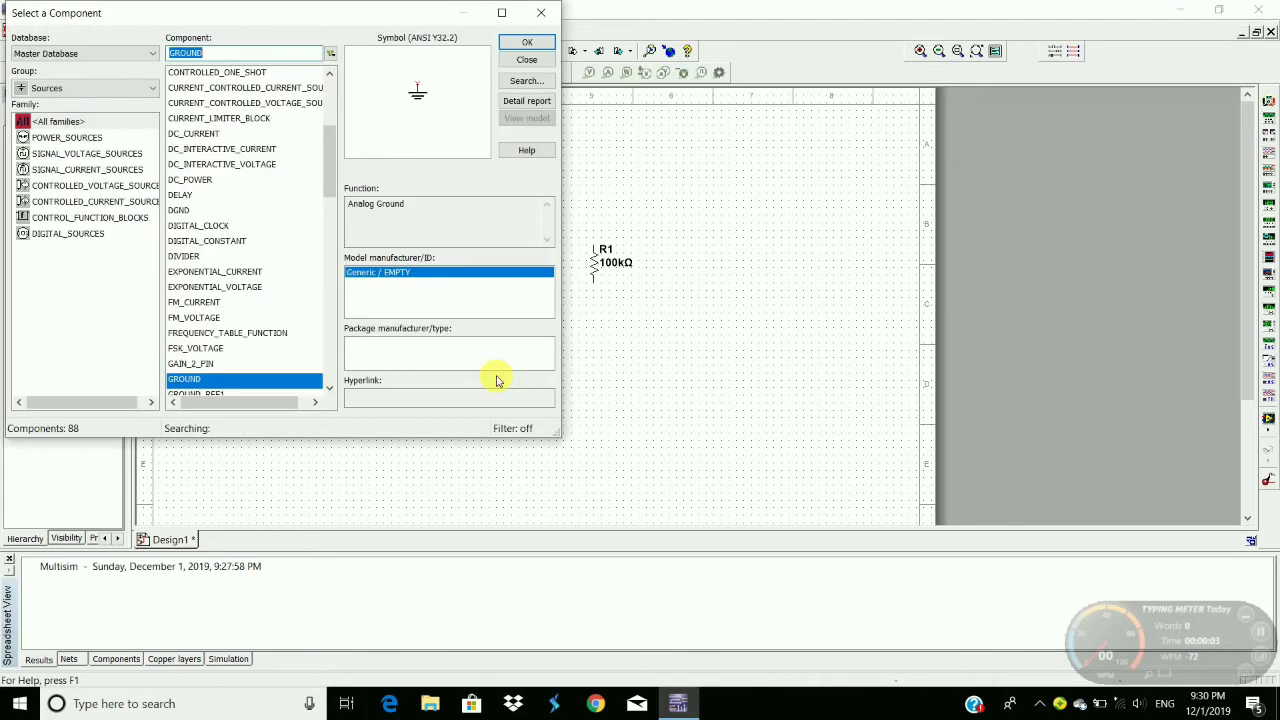
pyautogui.click(545, 12)
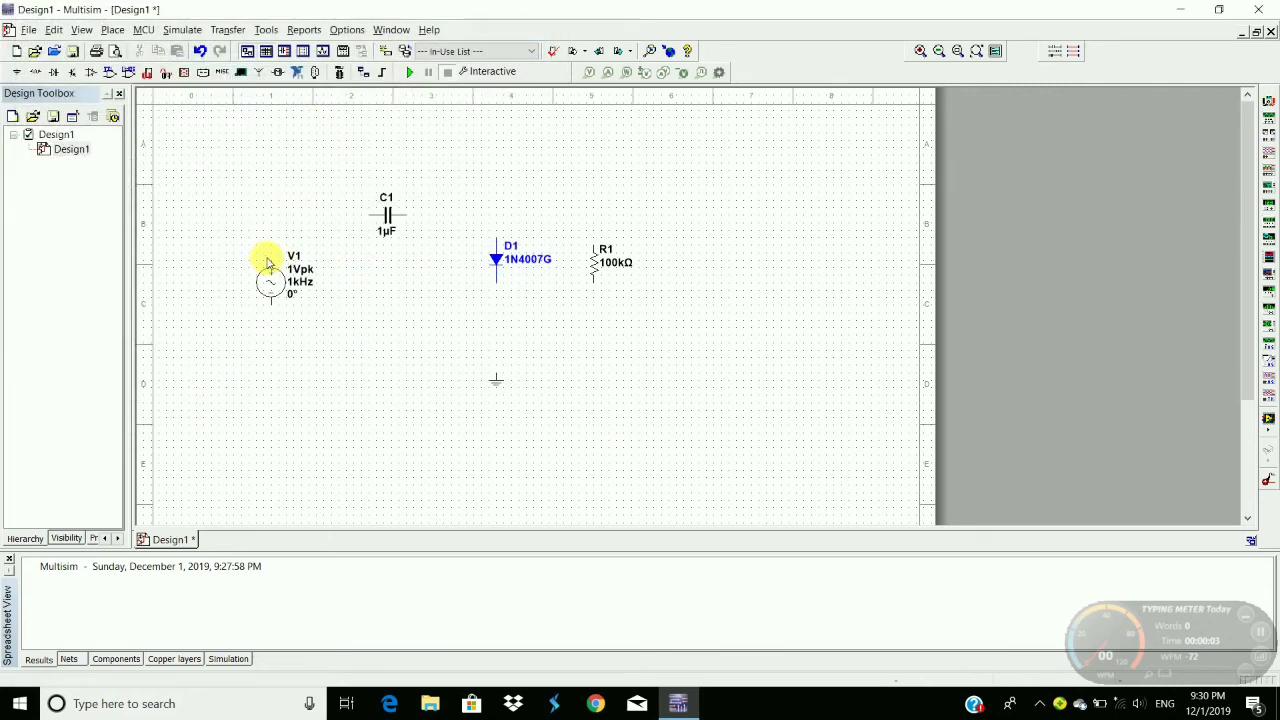
pyautogui.click(270, 262)
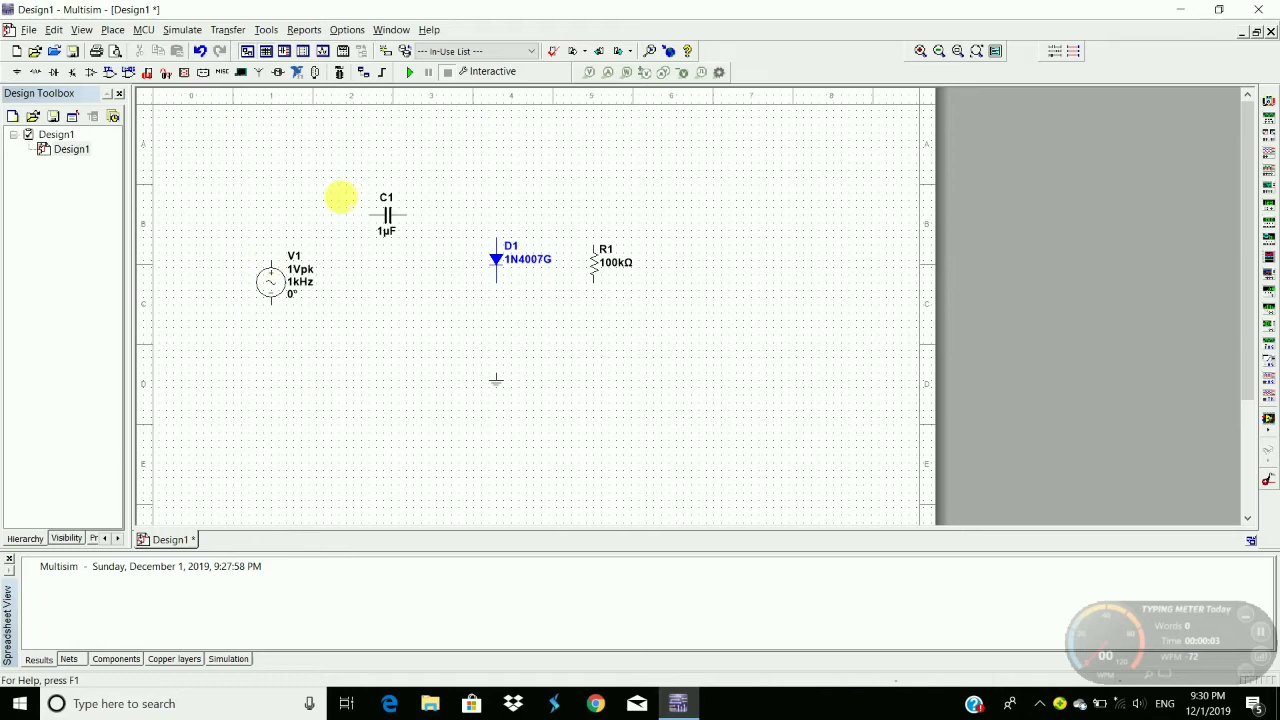
# Wire V1 to C1, C1 to D1's anode, R1 to that node, and V1 and D1 to ground
pyautogui.click(368, 214)
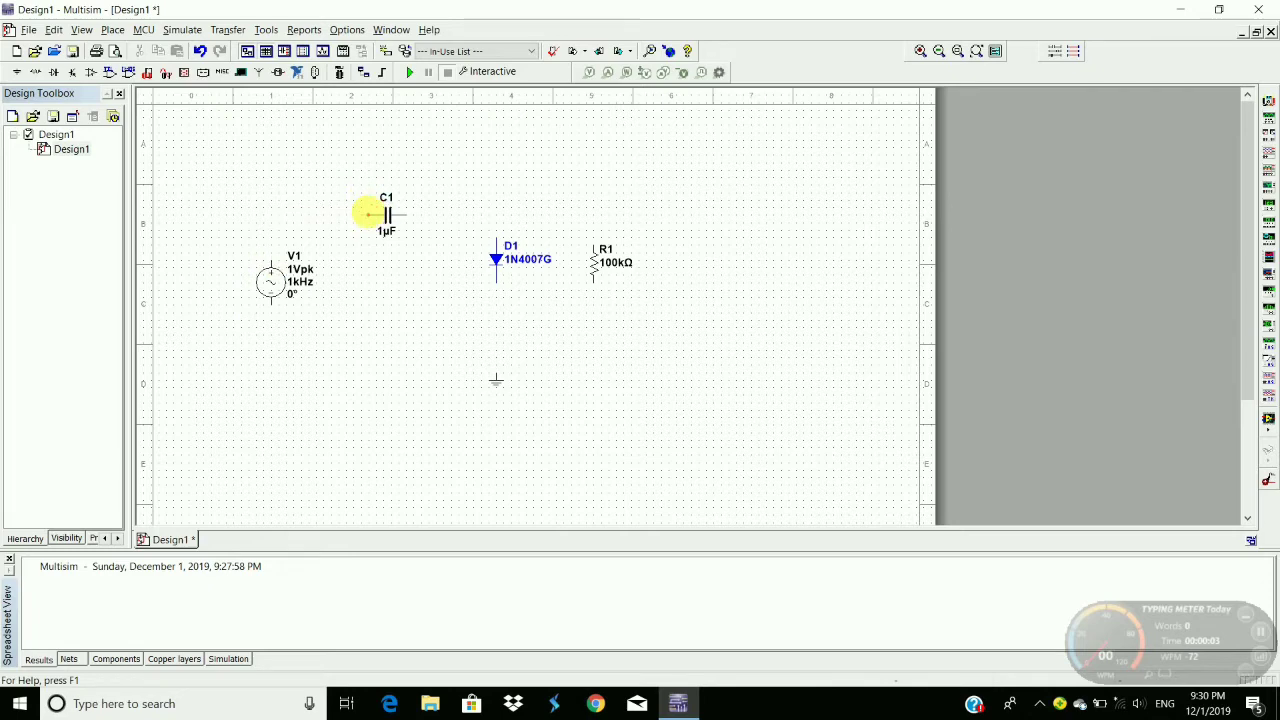
pyautogui.click(368, 214)
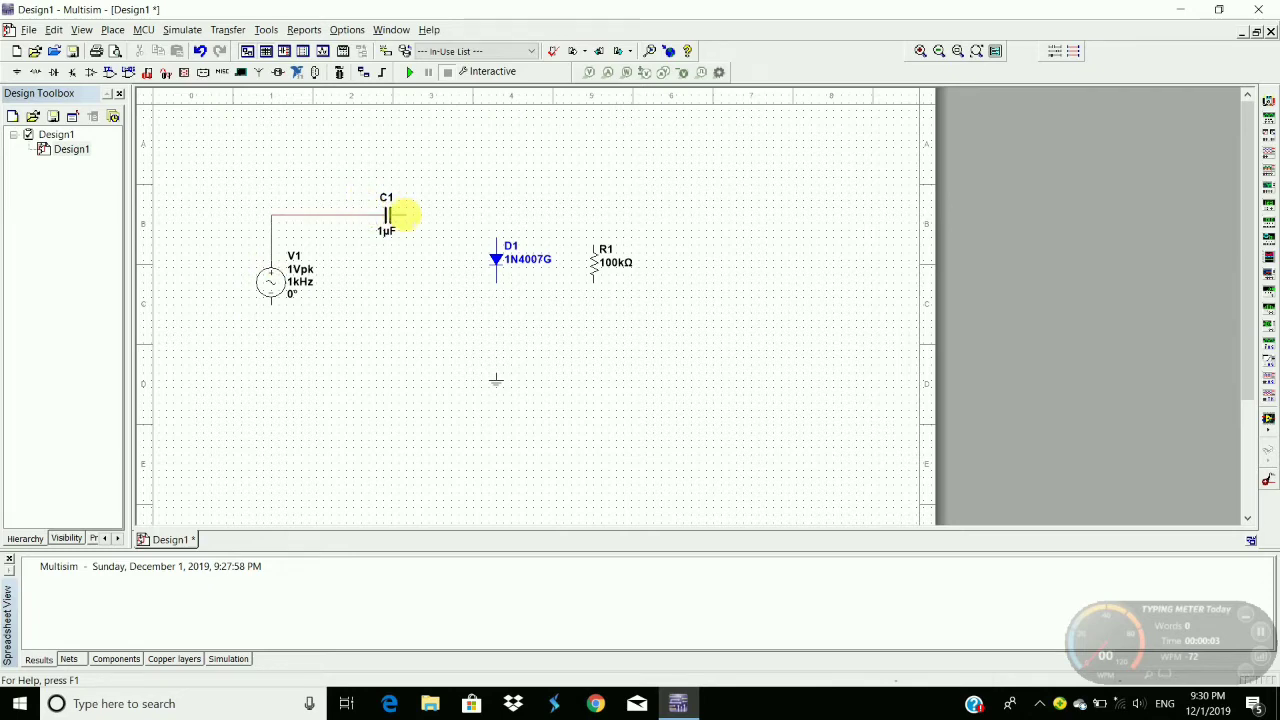
pyautogui.click(401, 214)
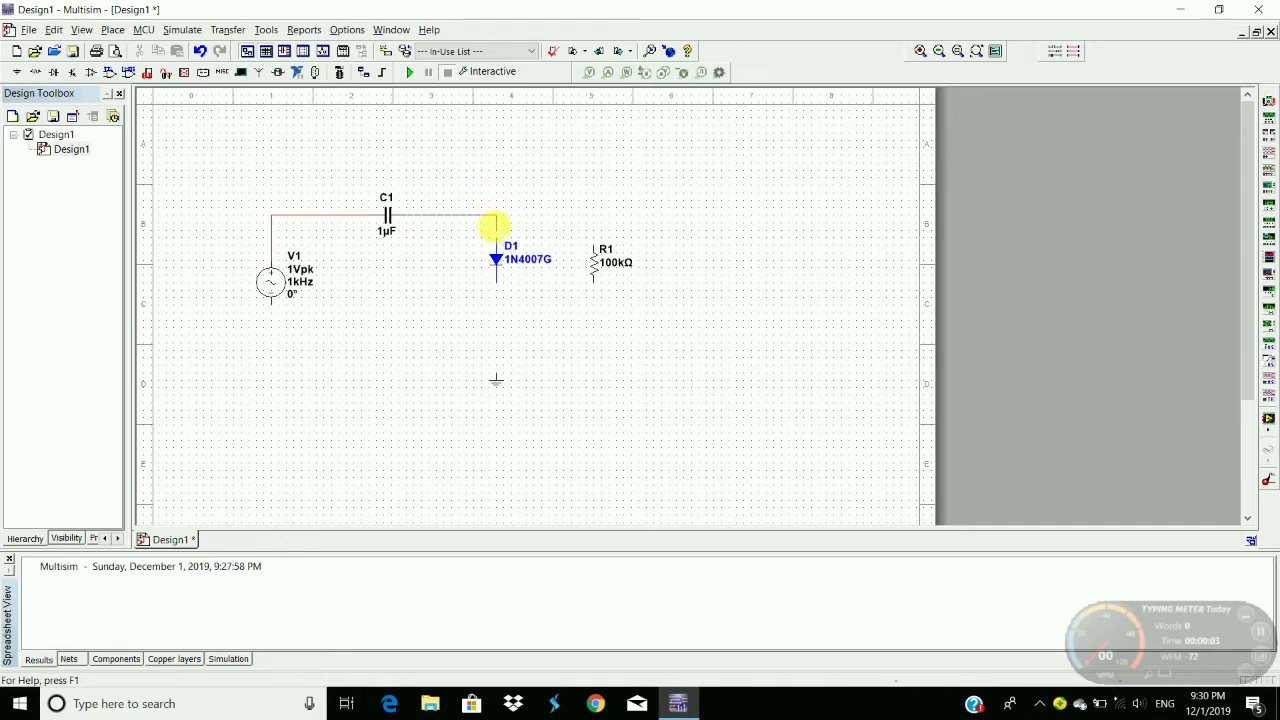
pyautogui.click(495, 238)
pyautogui.click(594, 244)
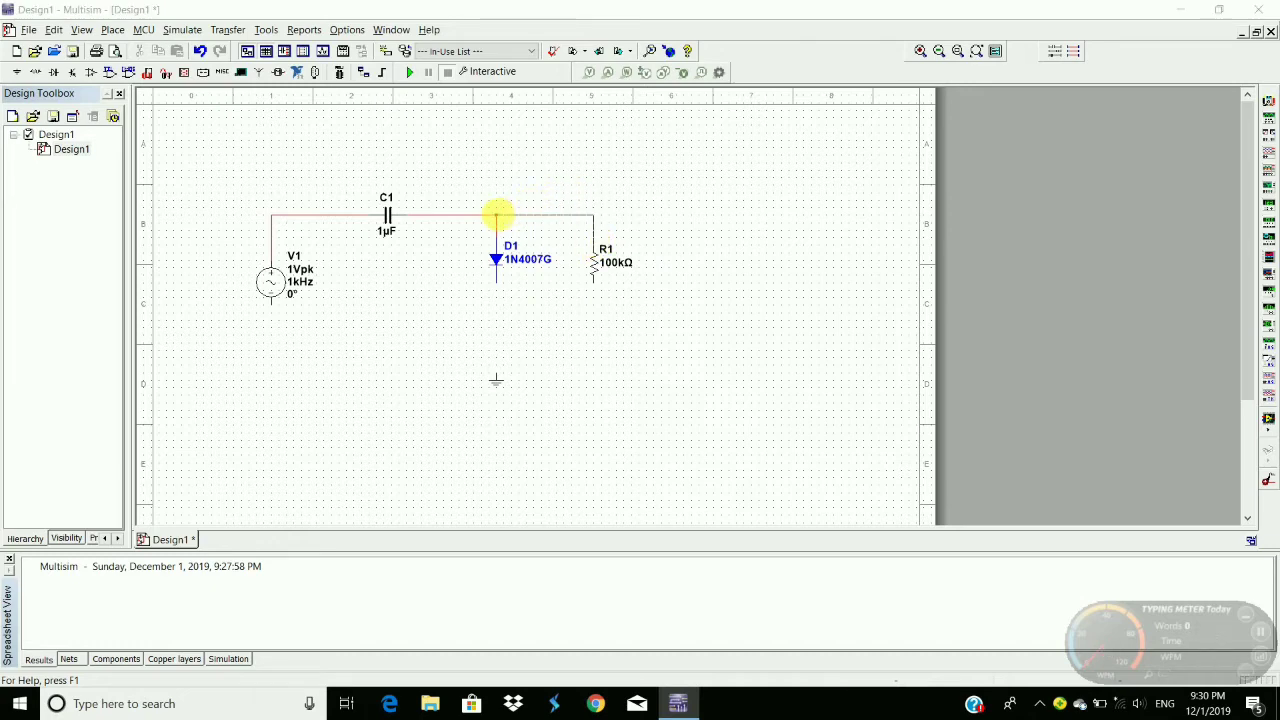
pyautogui.click(496, 214)
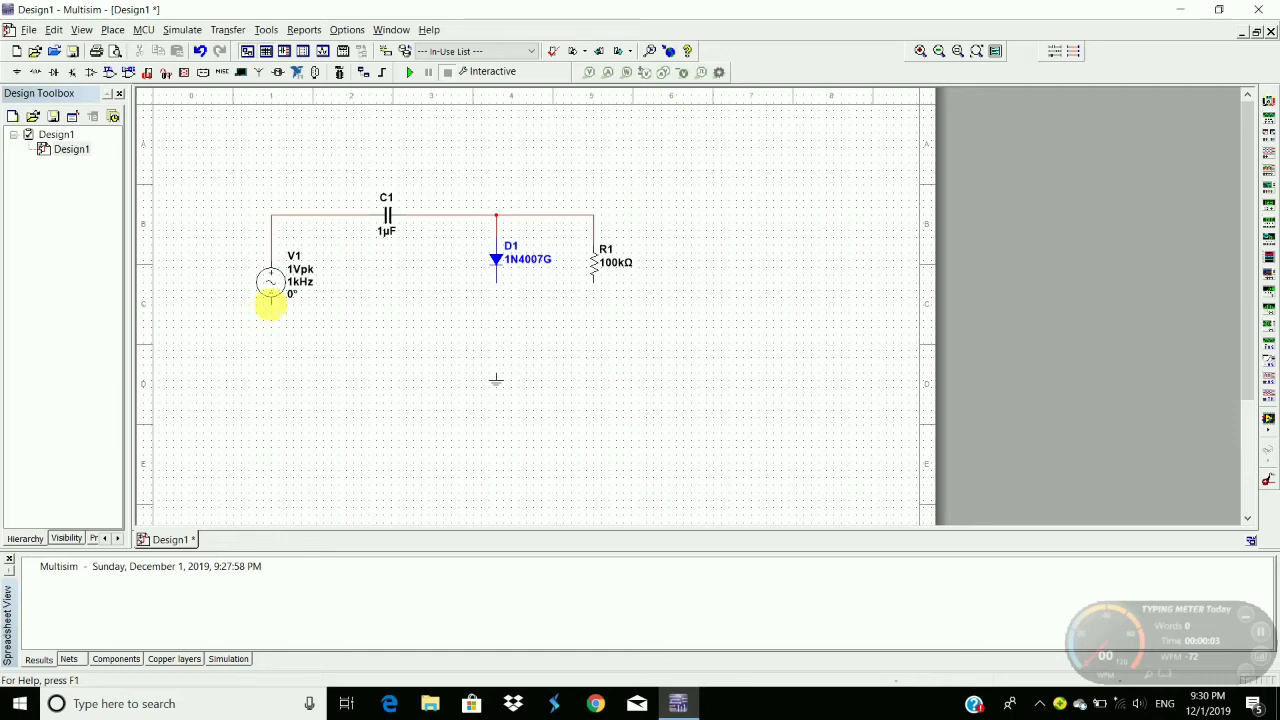
pyautogui.click(270, 299)
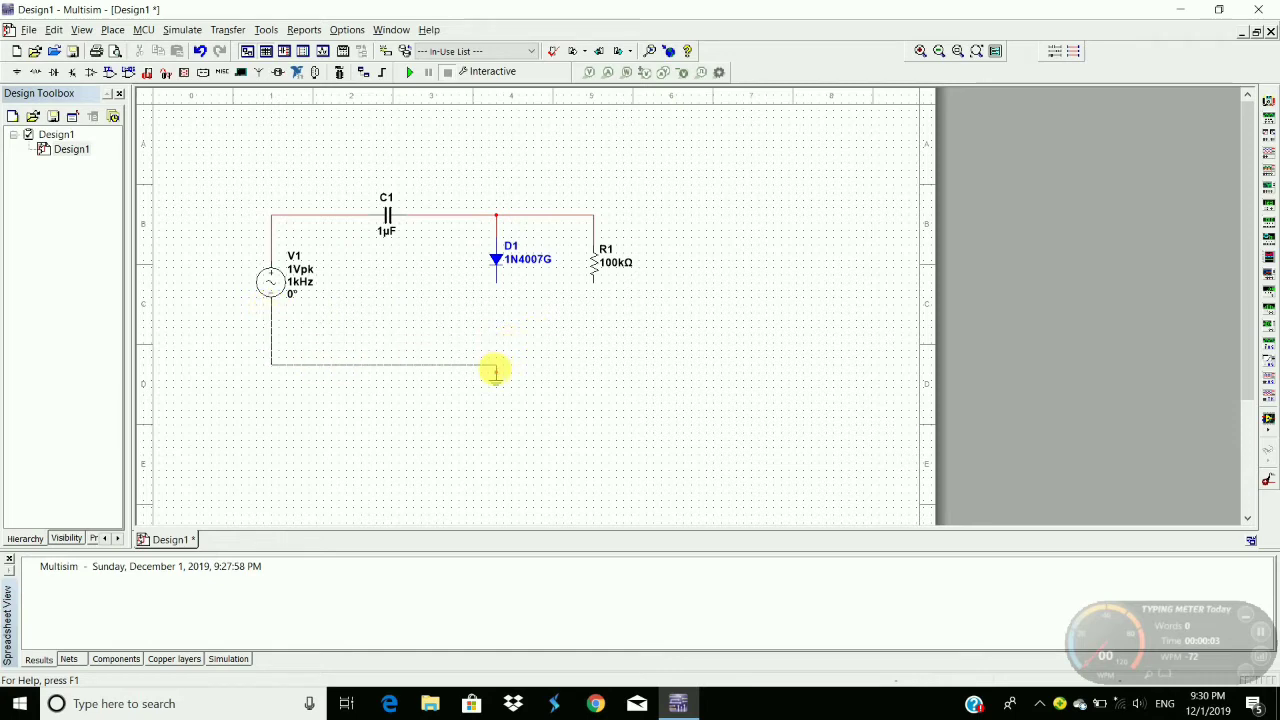
pyautogui.click(495, 370)
pyautogui.click(496, 365)
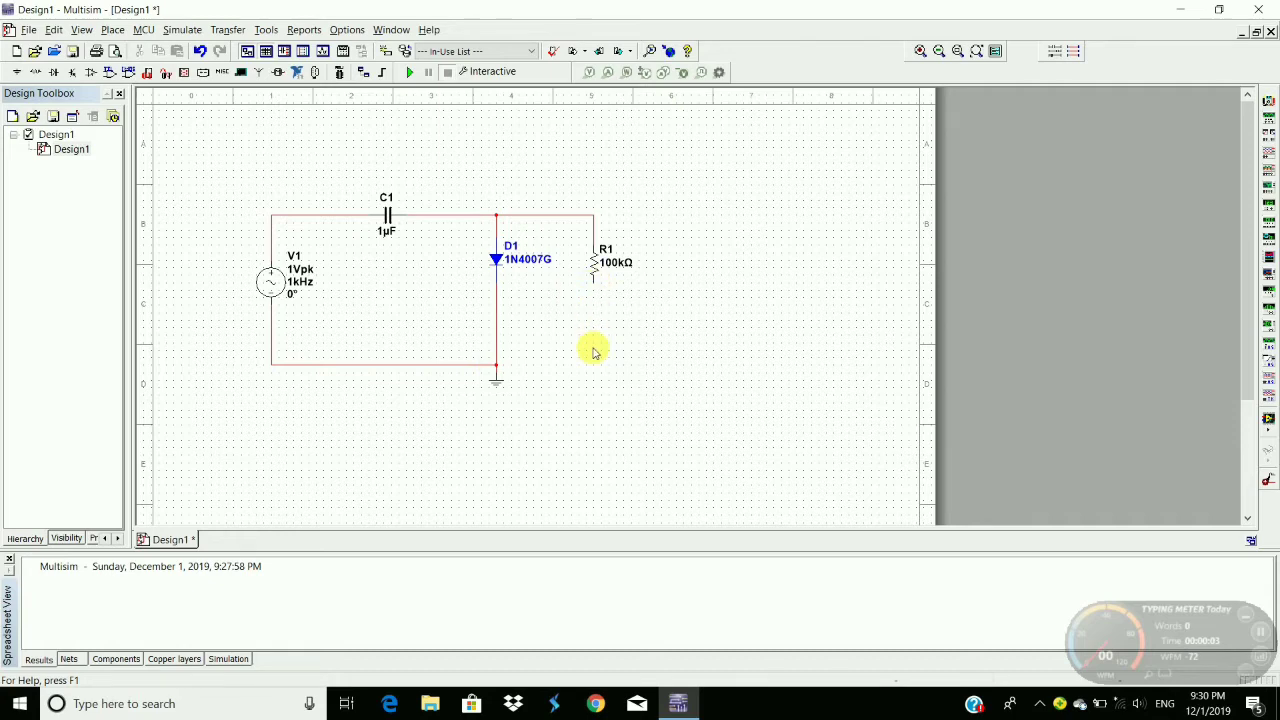
pyautogui.click(593, 280)
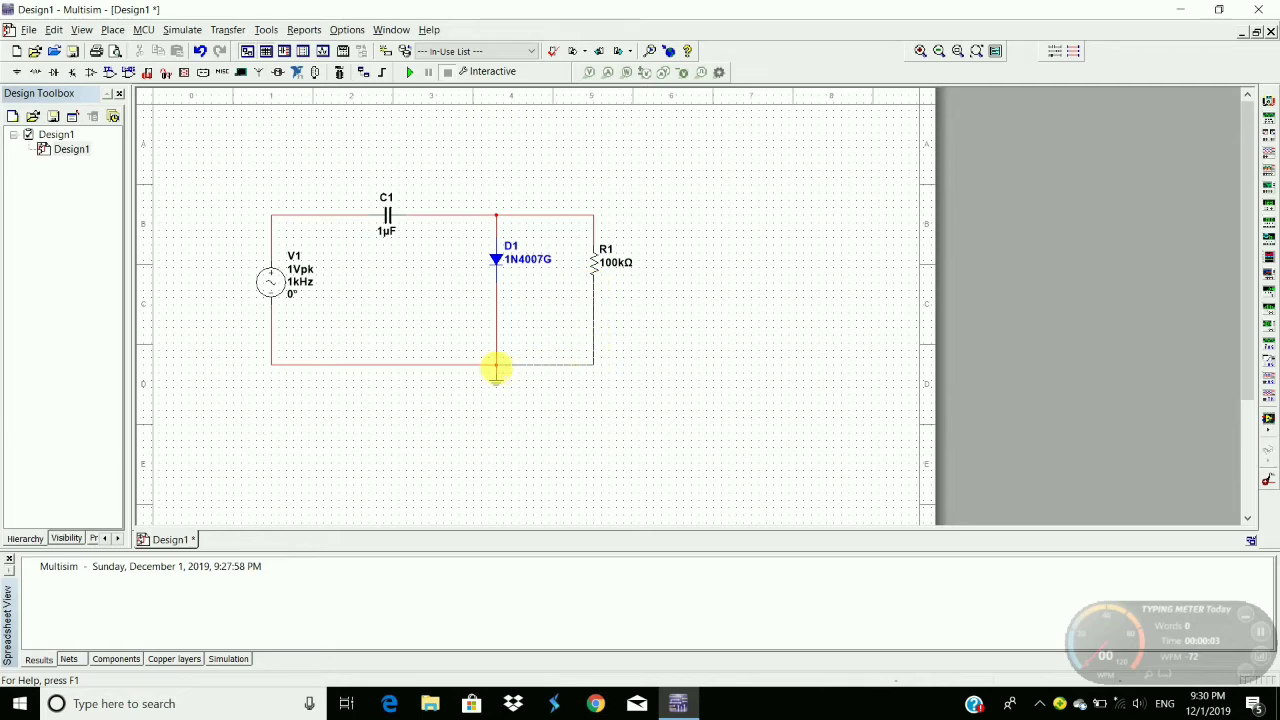
# Place oscilloscope XSC1 and wire channel A across R1 between the output node and ground
pyautogui.click(1267, 157)
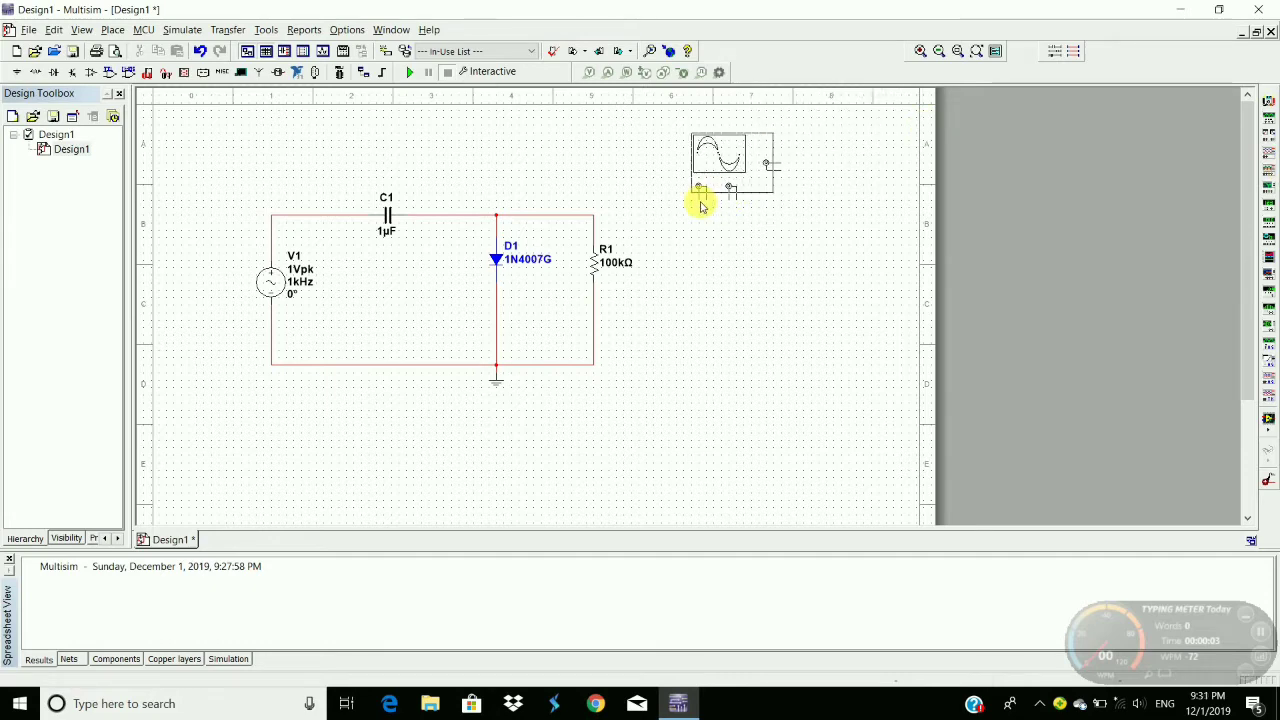
pyautogui.press('Escape')
pyautogui.click(700, 202)
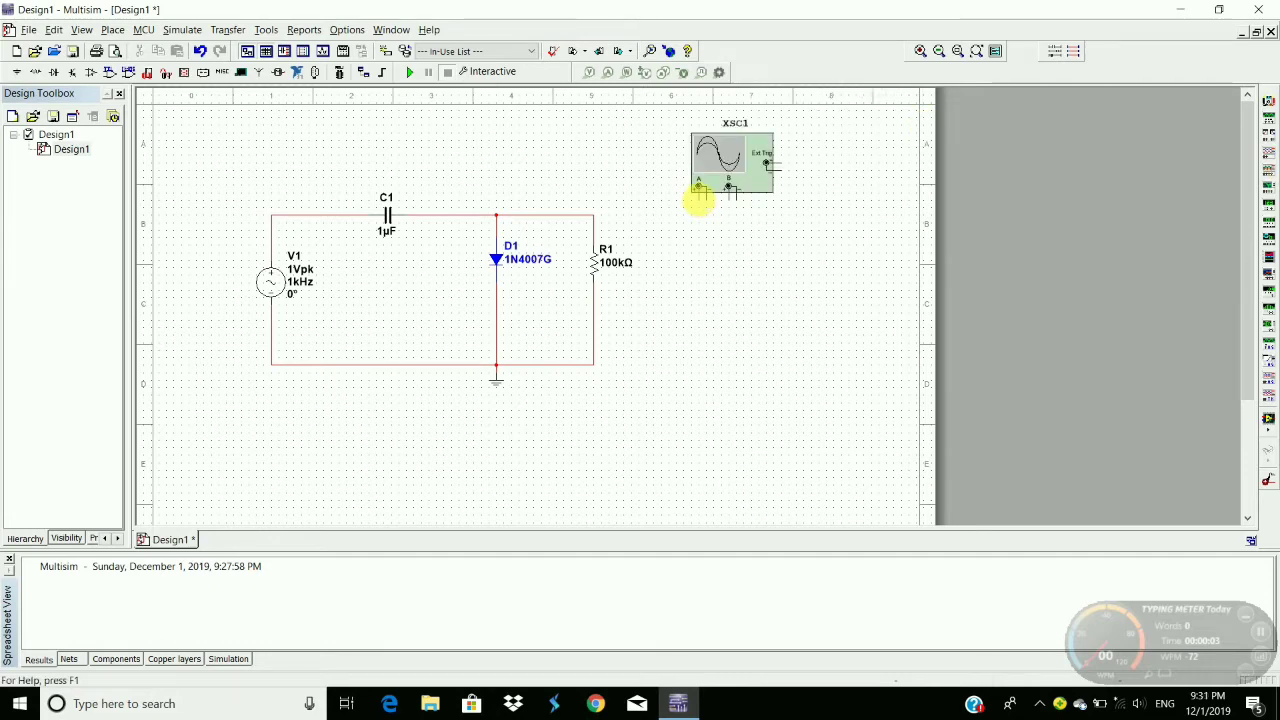
pyautogui.click(700, 195)
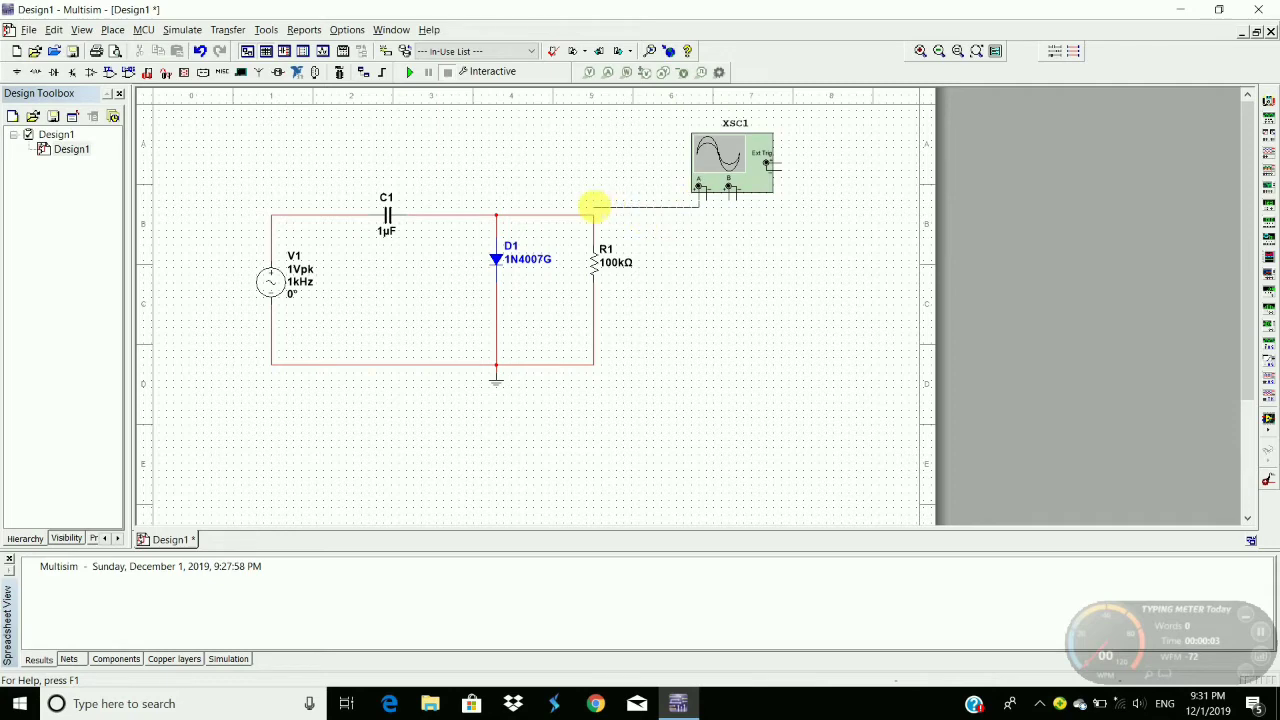
pyautogui.click(593, 213)
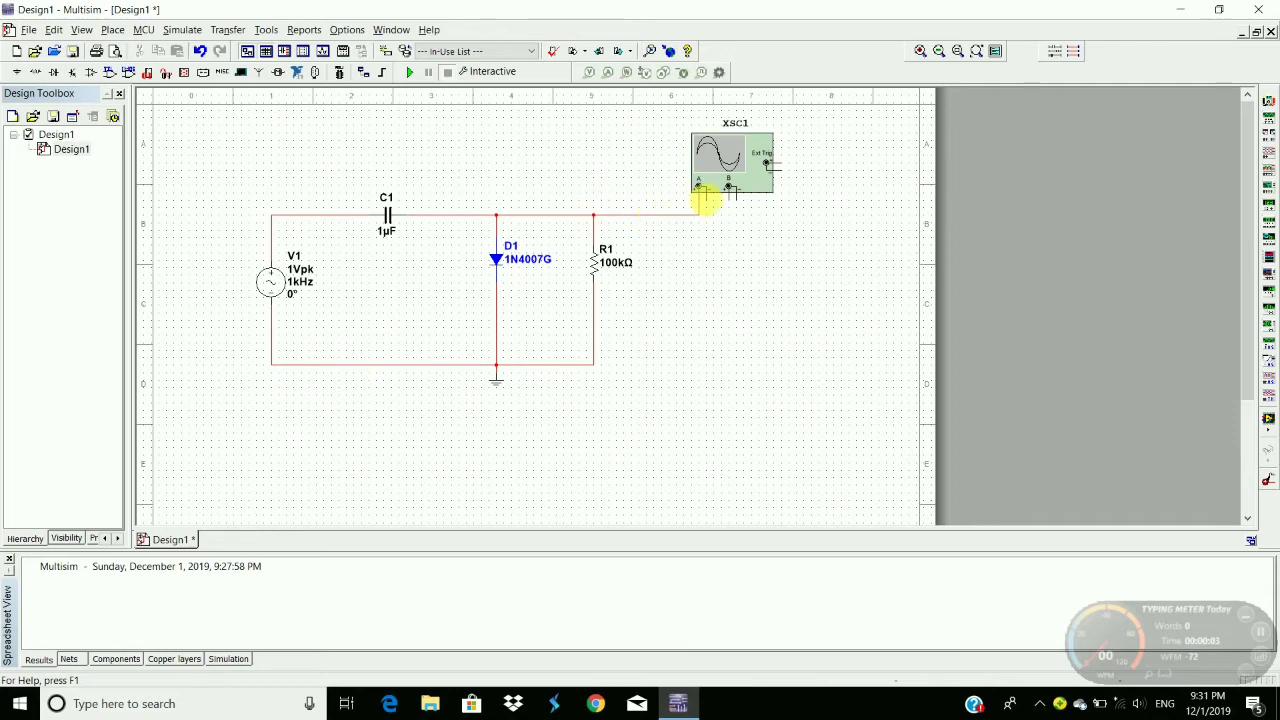
pyautogui.click(705, 195)
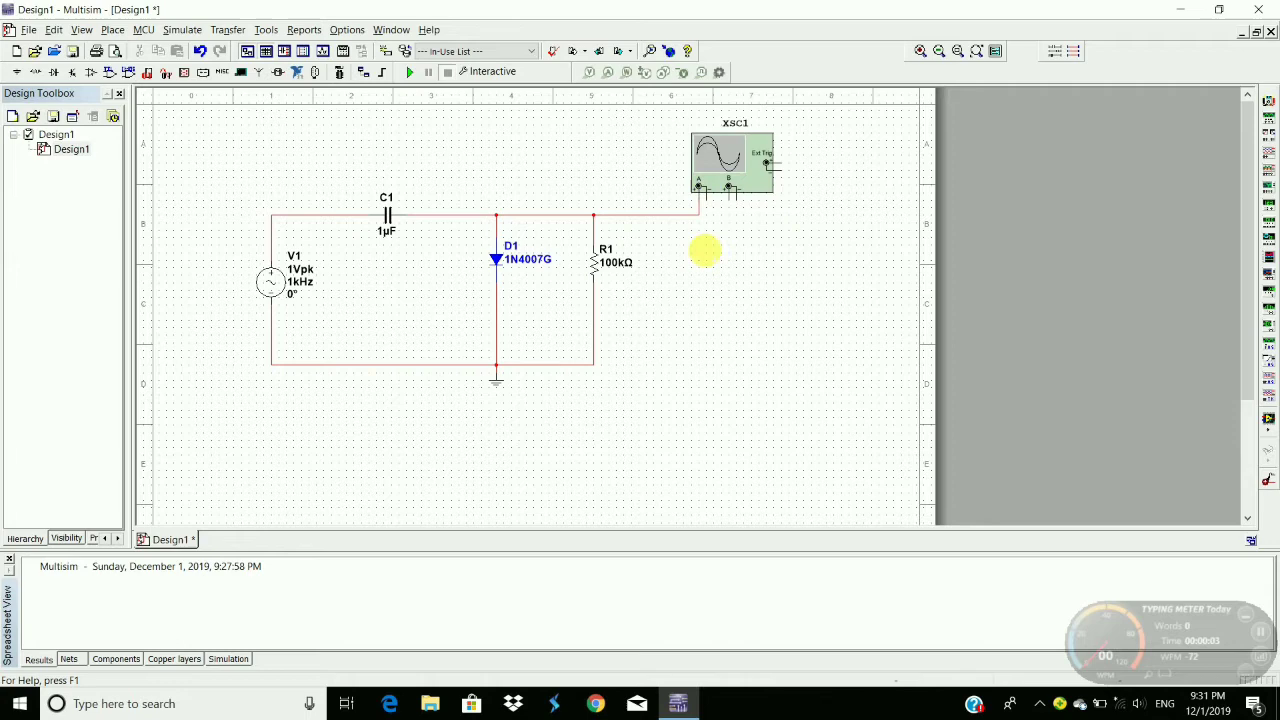
pyautogui.click(593, 364)
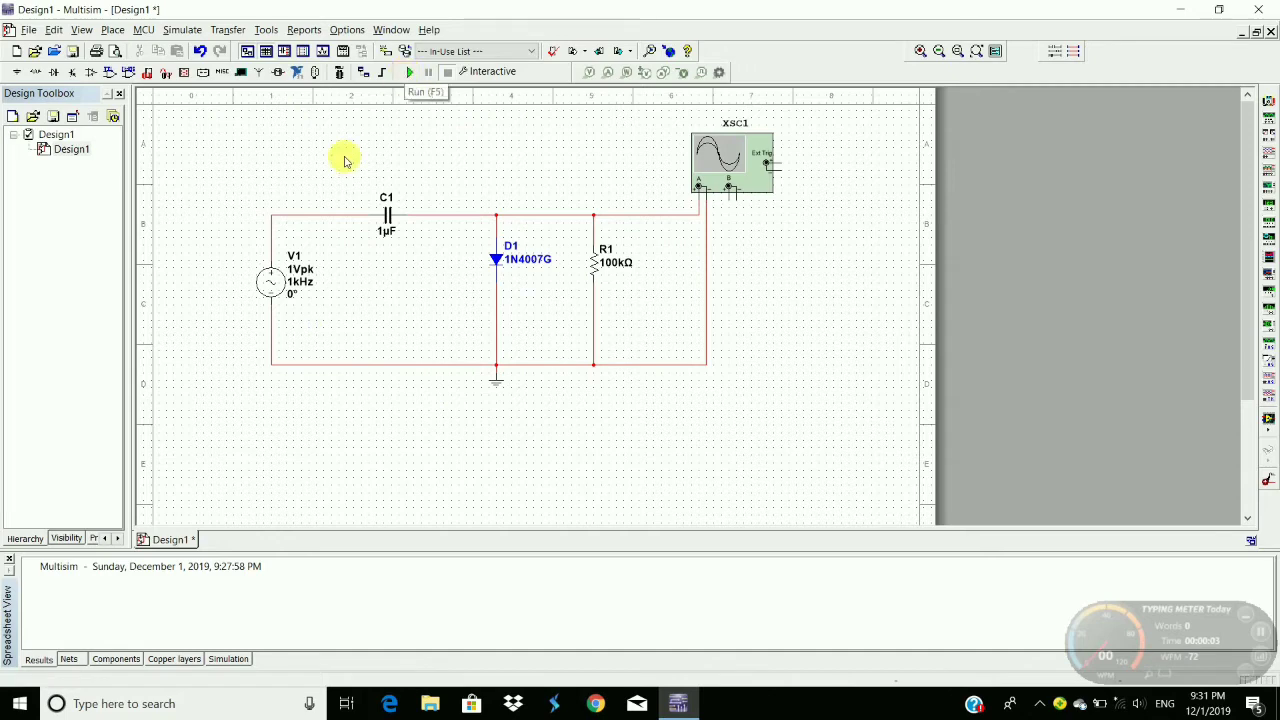
# Change source V1's Voltage (Pk) from 1 V to 10 V
pyautogui.click(273, 280)
pyautogui.doubleClick(273, 280)
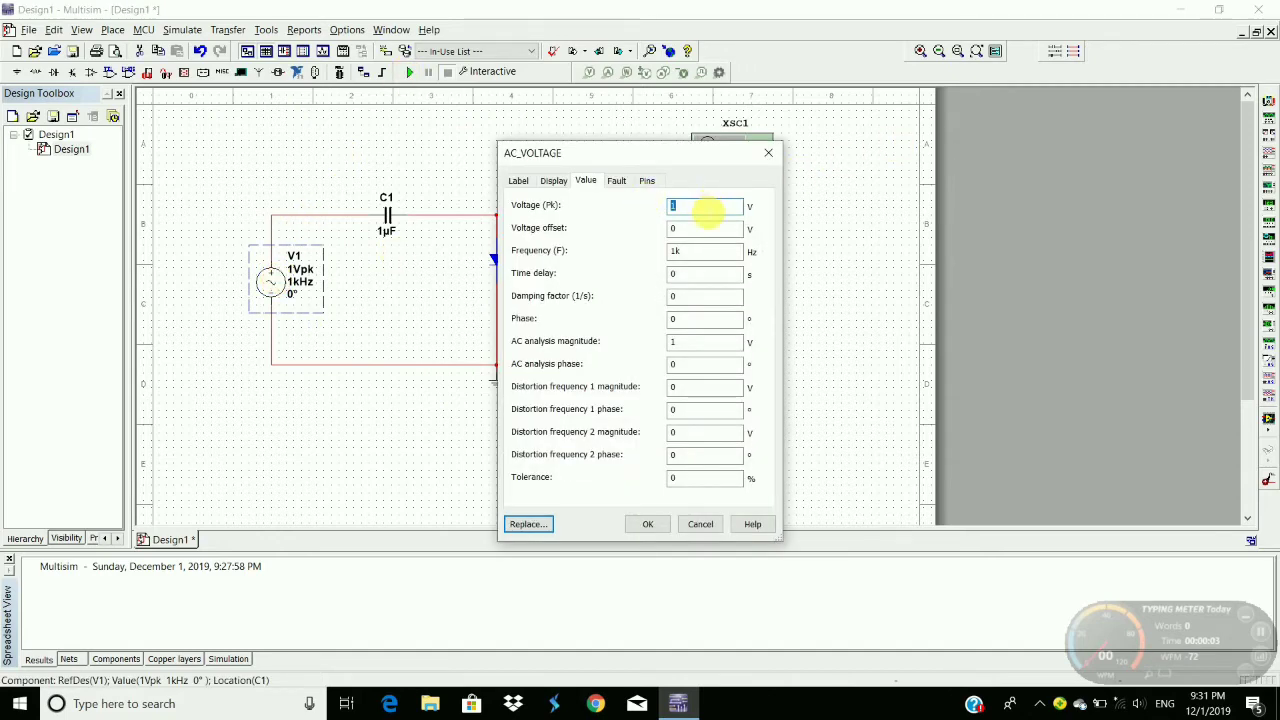
pyautogui.click(707, 211)
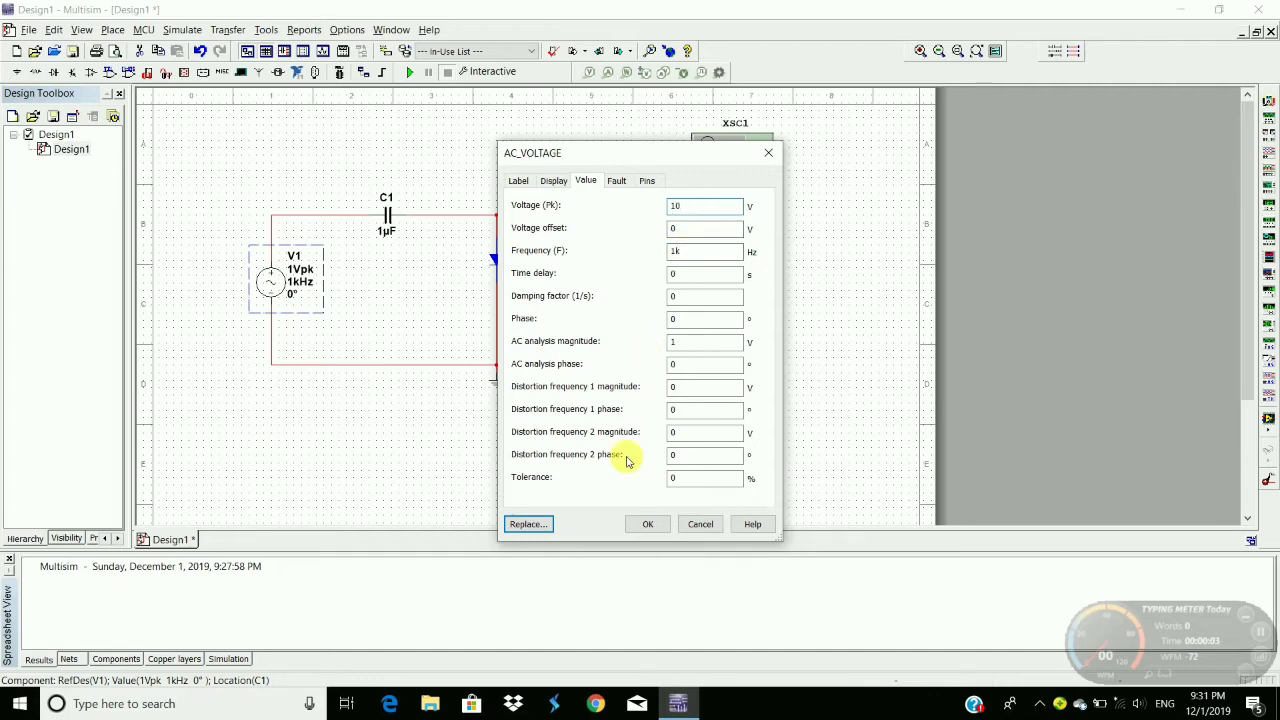
pyautogui.click(645, 525)
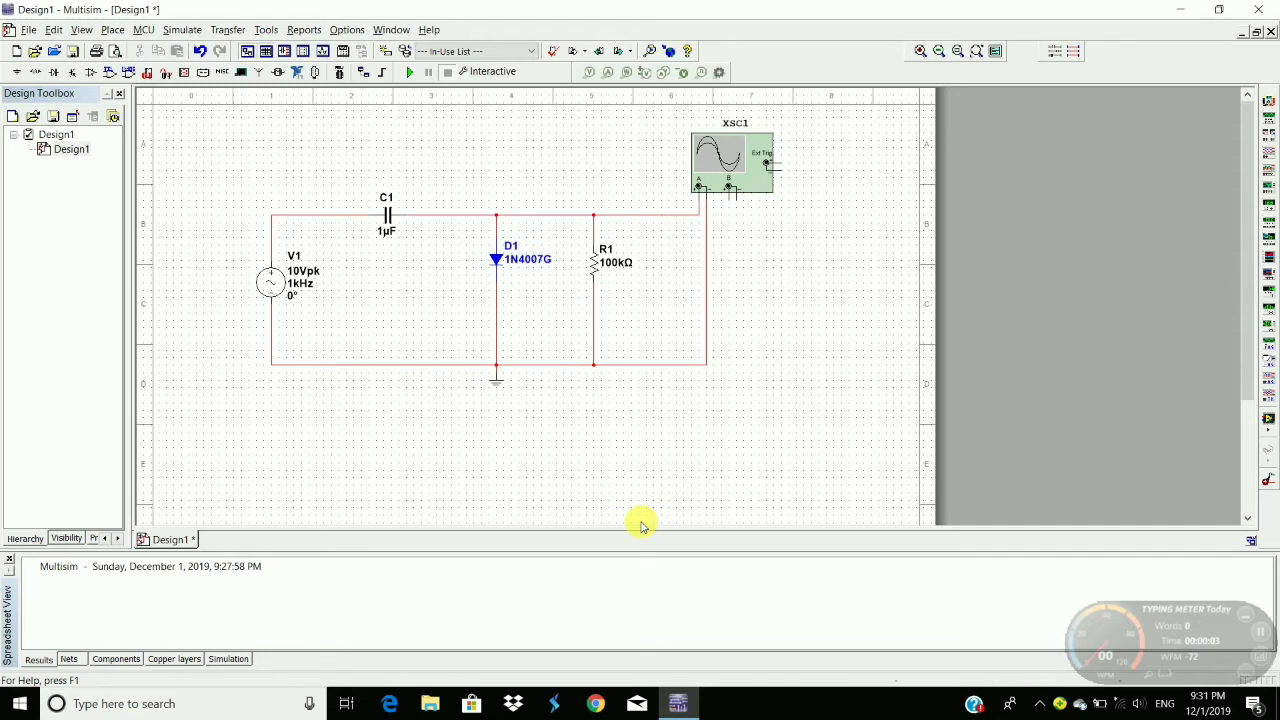
# Run the simulation and set the XSC1 oscilloscope timebase to 1 ms/Div
pyautogui.click(413, 71)
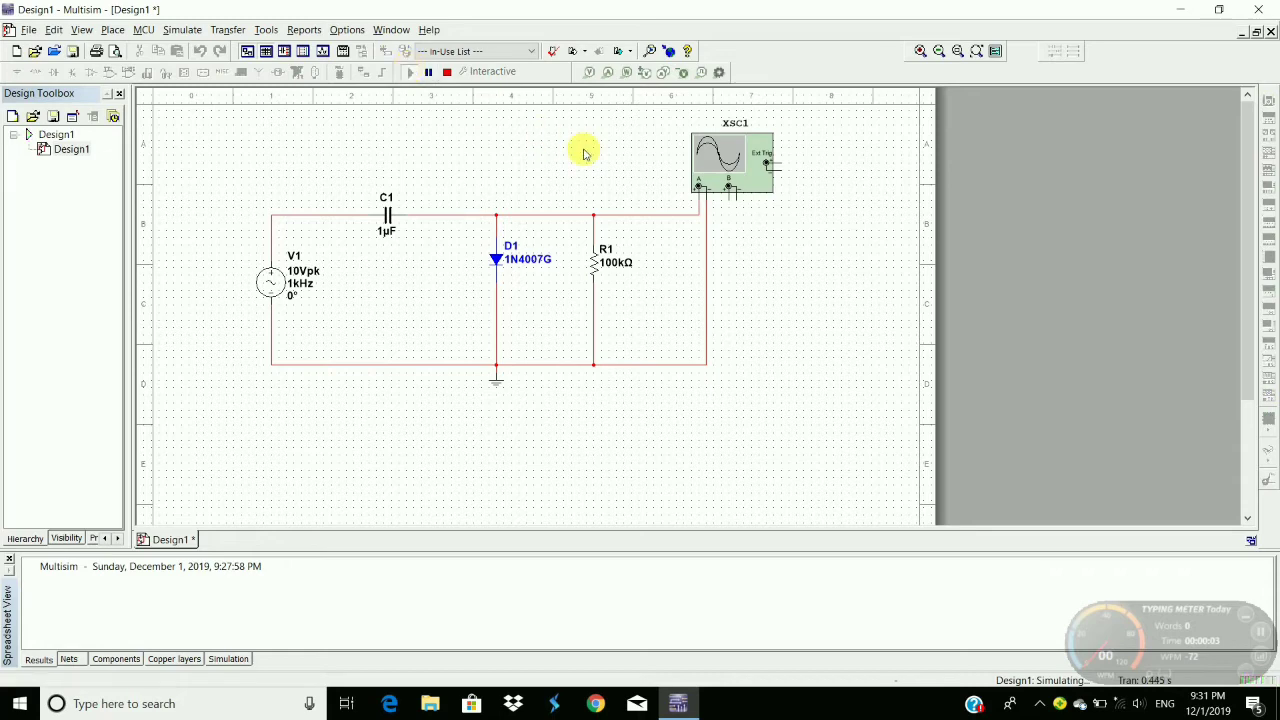
pyautogui.doubleClick(738, 155)
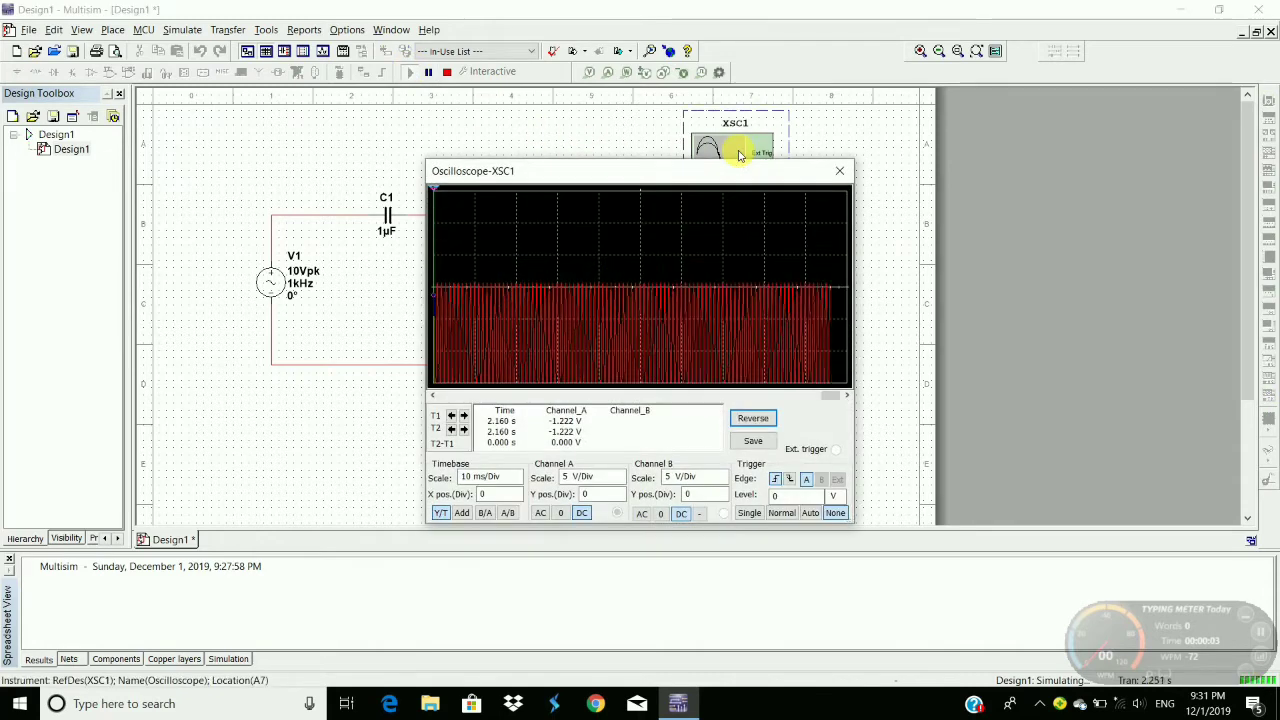
pyautogui.click(500, 477)
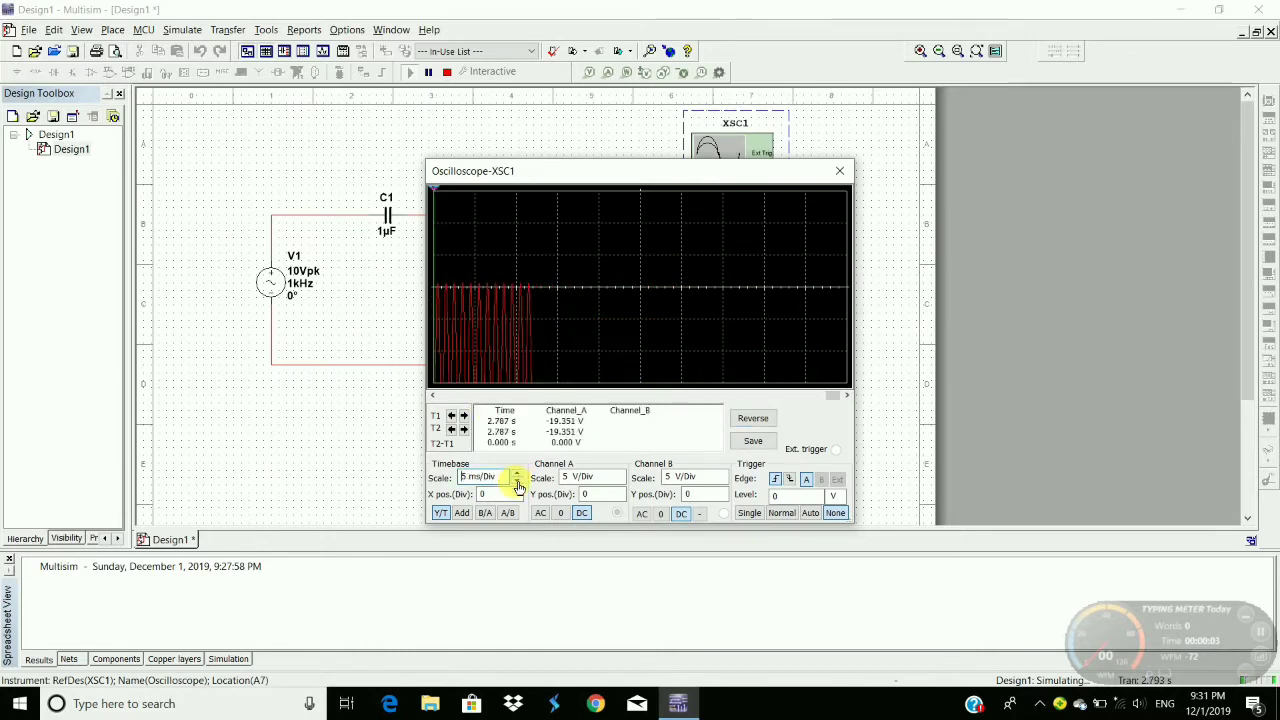
pyautogui.click(518, 484)
pyautogui.click(518, 485)
pyautogui.click(518, 485)
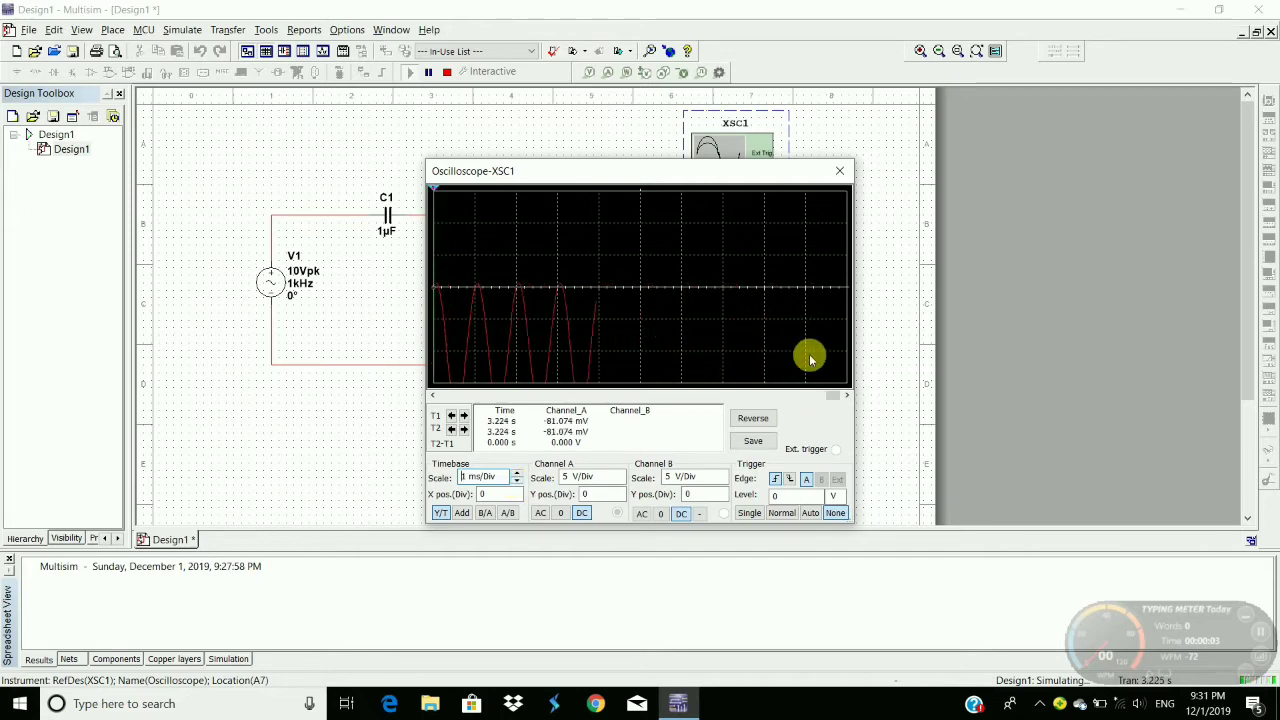
# Set channel B to 20 V/Div and channel A to 10 V/Div, pause, and move the scope aside
pyautogui.click(723, 474)
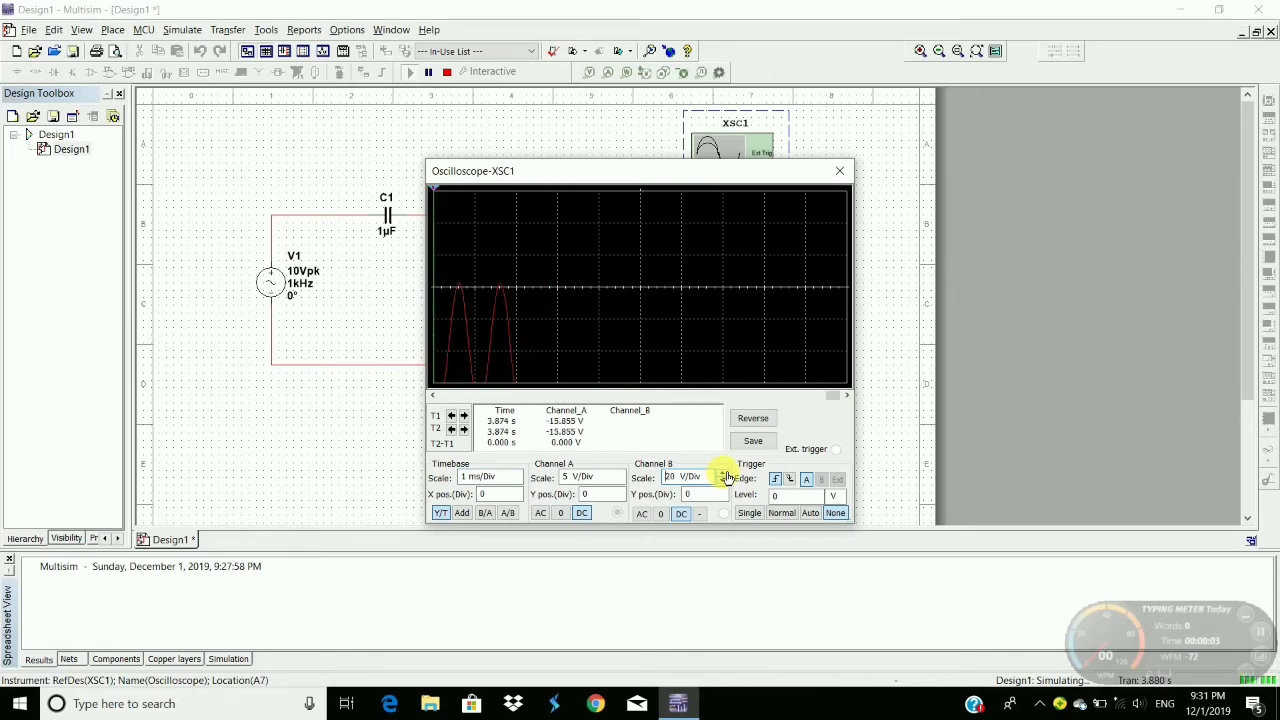
pyautogui.click(723, 474)
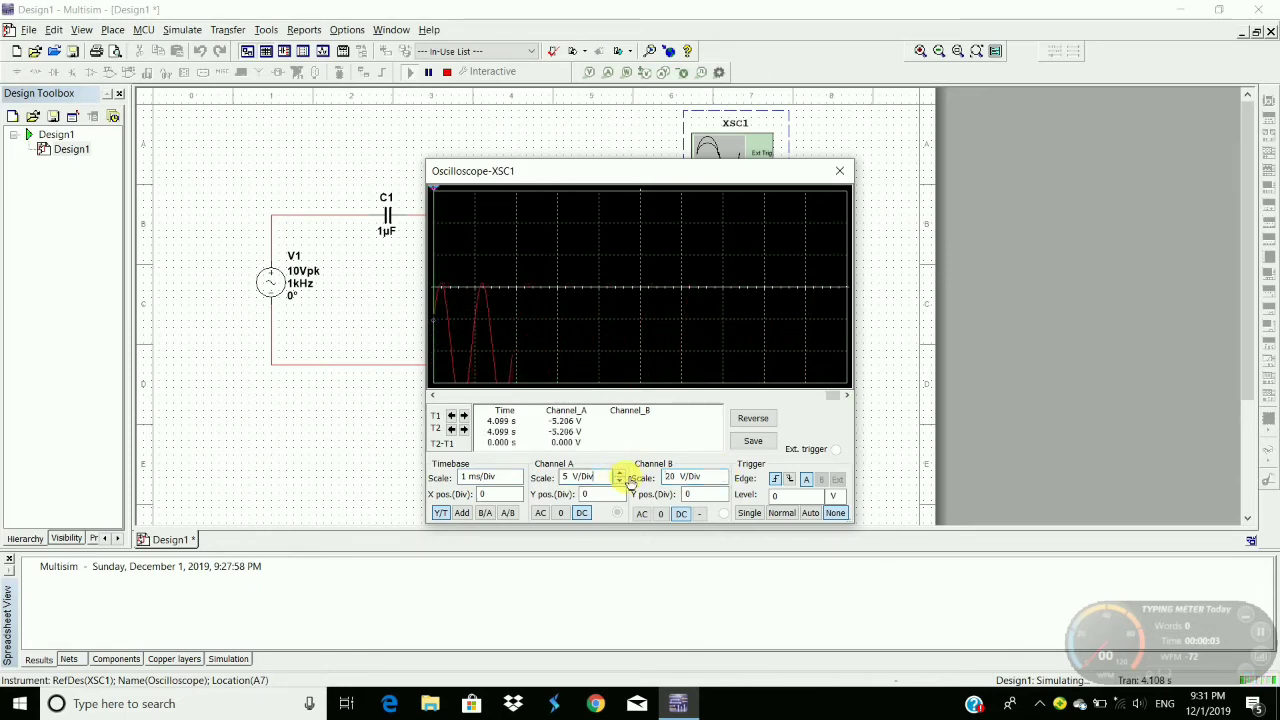
pyautogui.click(619, 477)
pyautogui.click(619, 475)
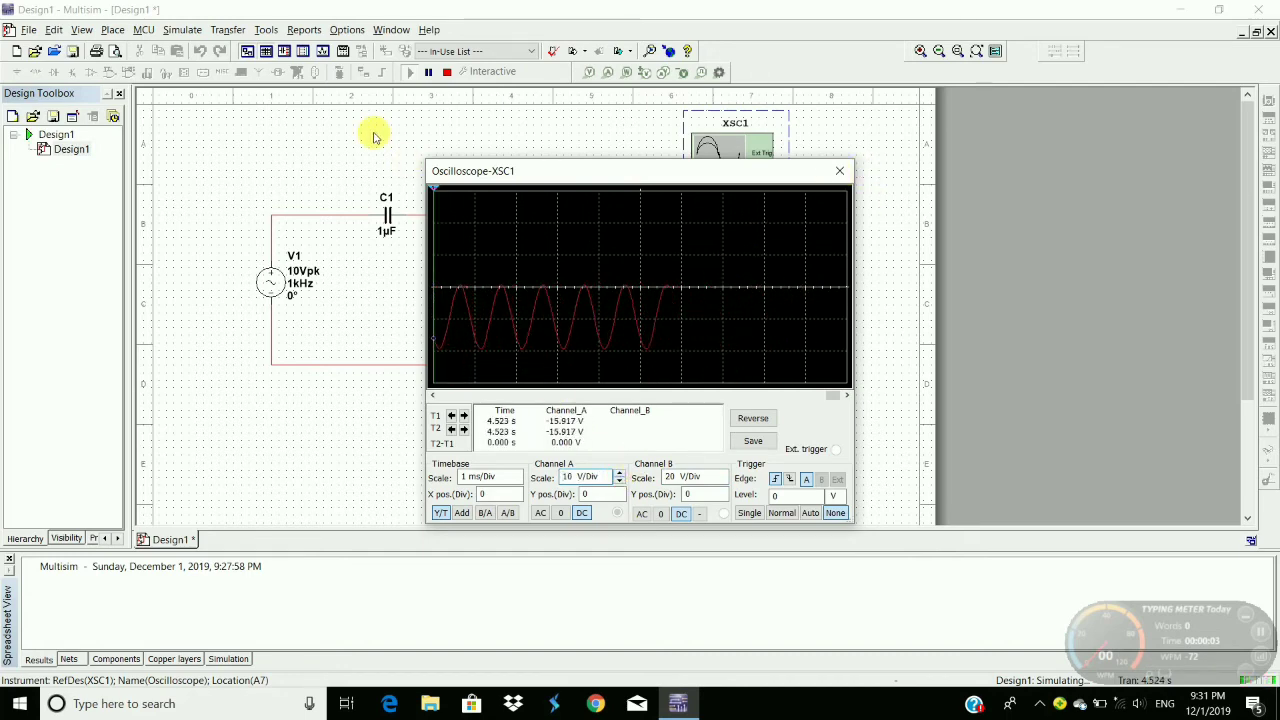
pyautogui.click(430, 72)
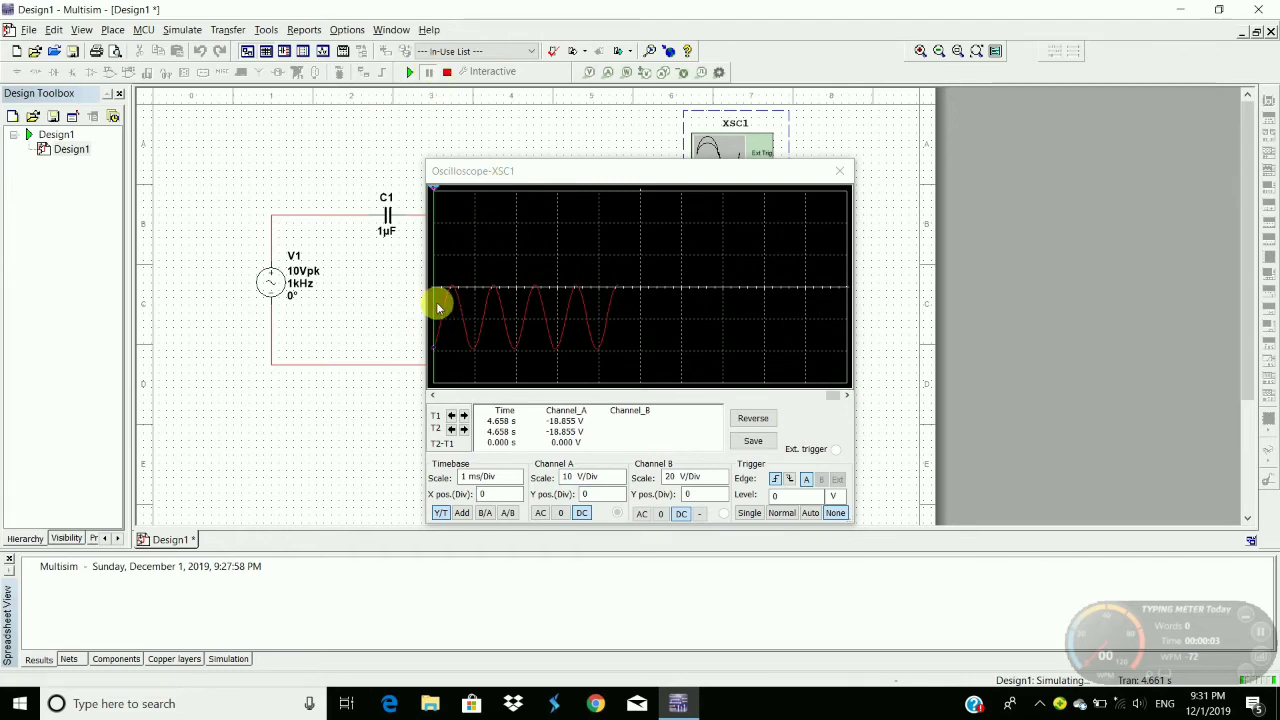
pyautogui.click(585, 180)
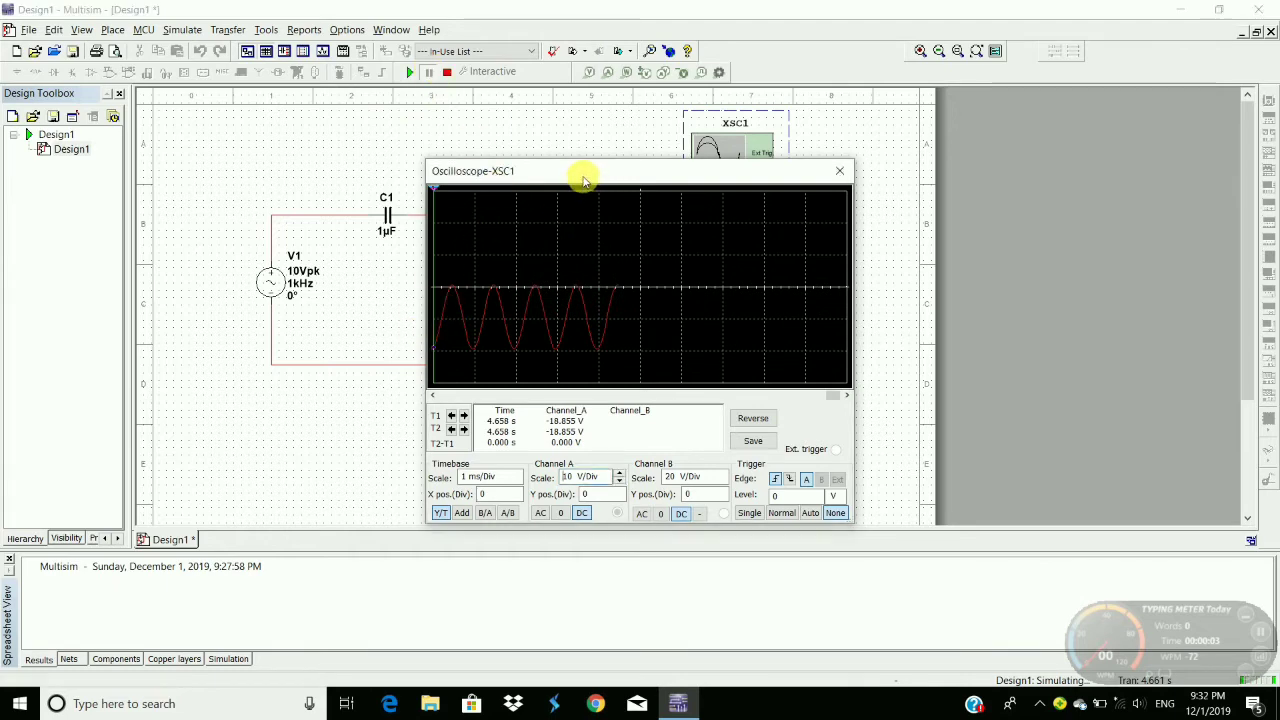
pyautogui.moveTo(585, 180); pyautogui.dragTo(863, 150)
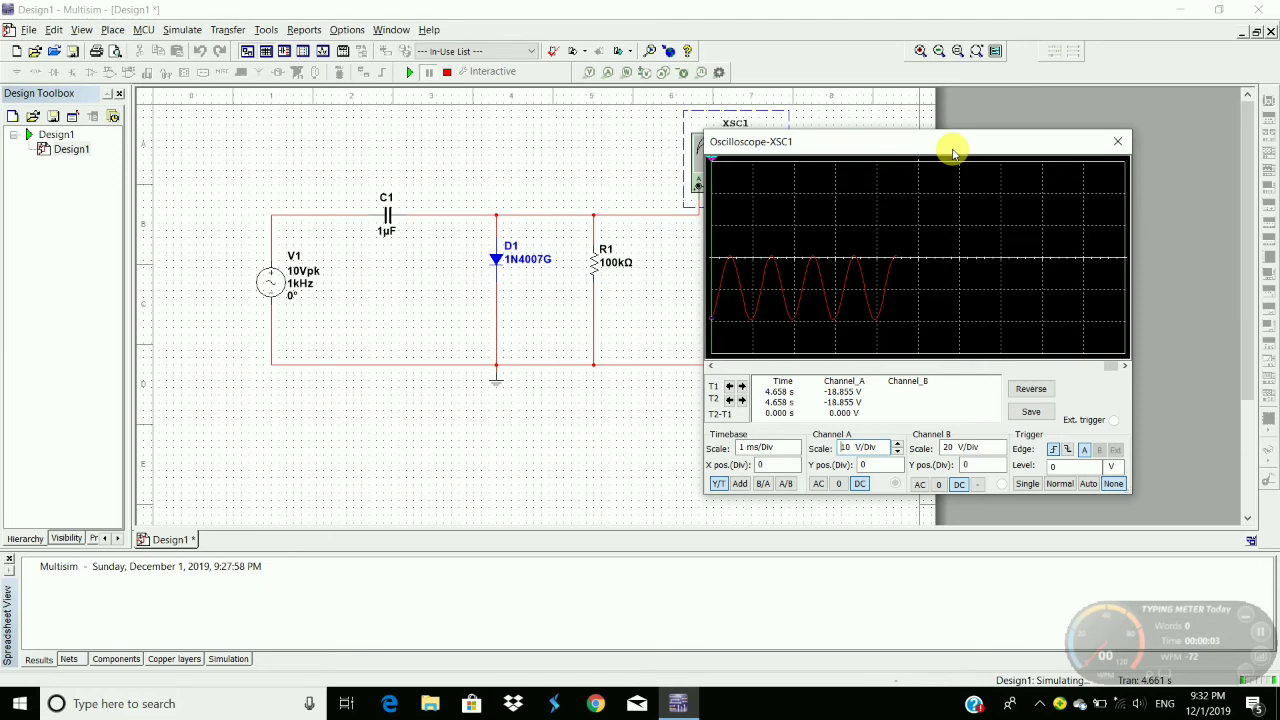
# Close the scope, stop the simulation, and delete the wires above and below diode D1
pyautogui.click(1117, 145)
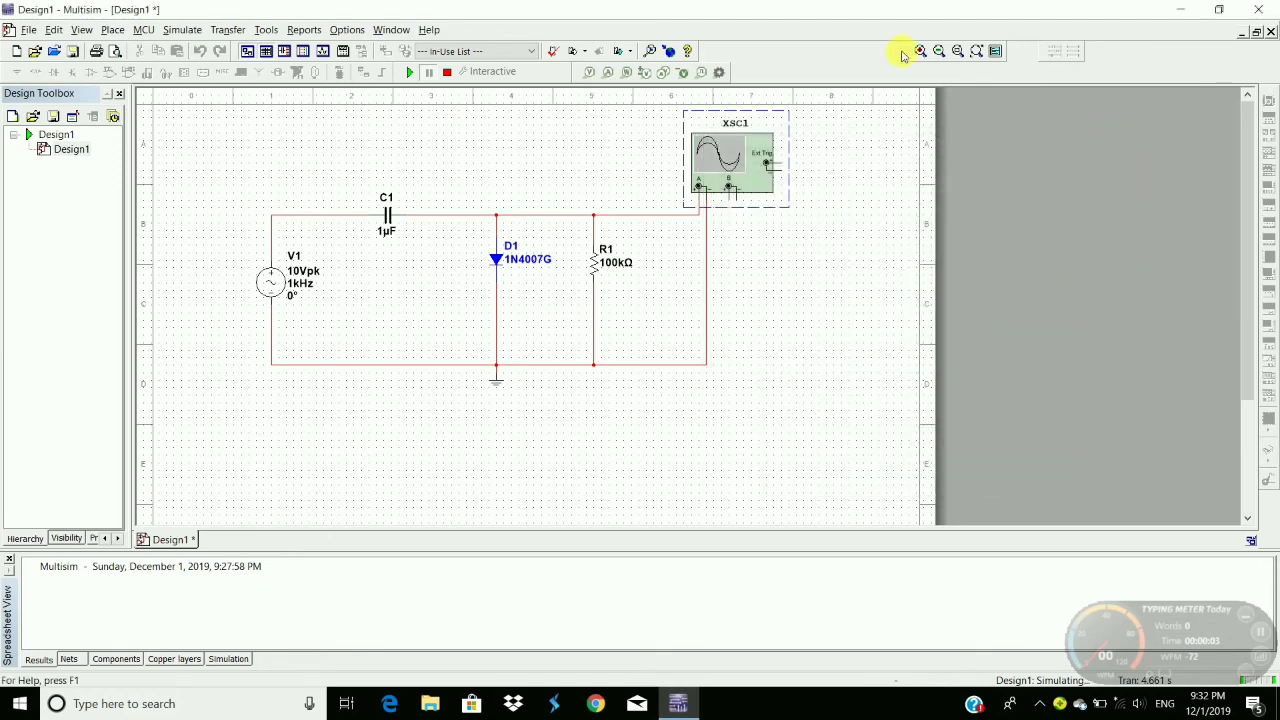
pyautogui.click(445, 73)
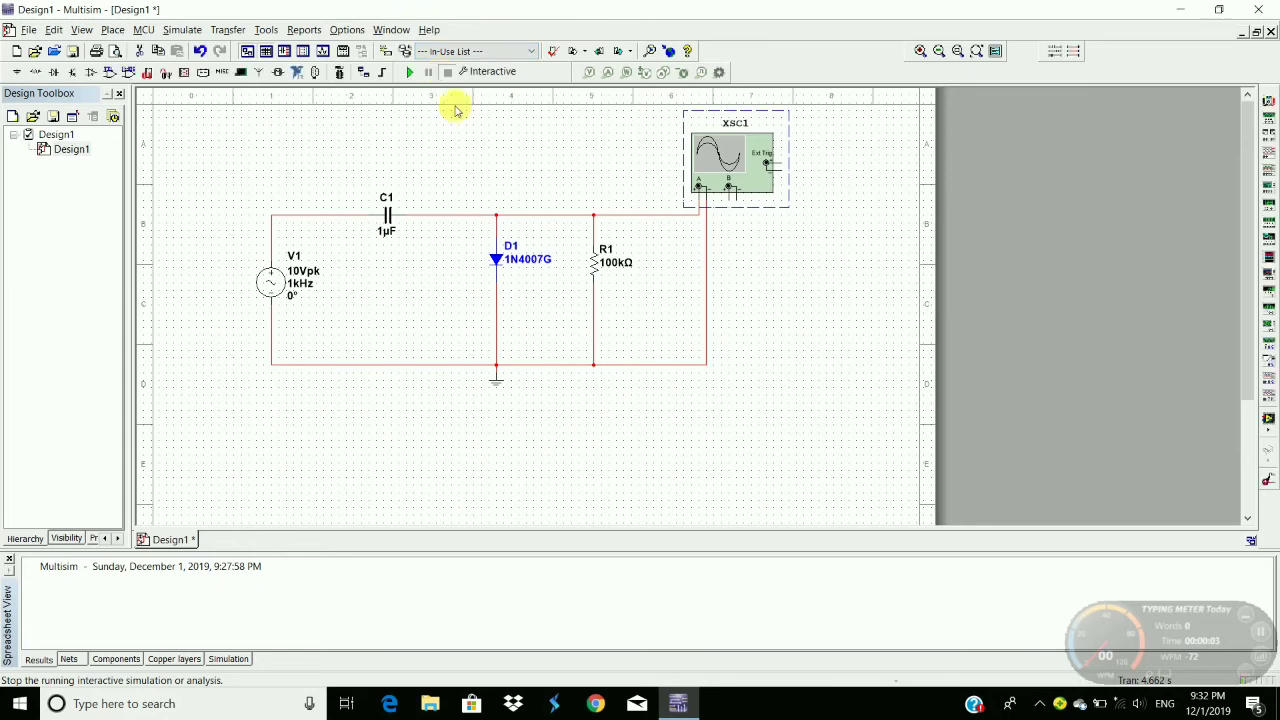
pyautogui.click(498, 232)
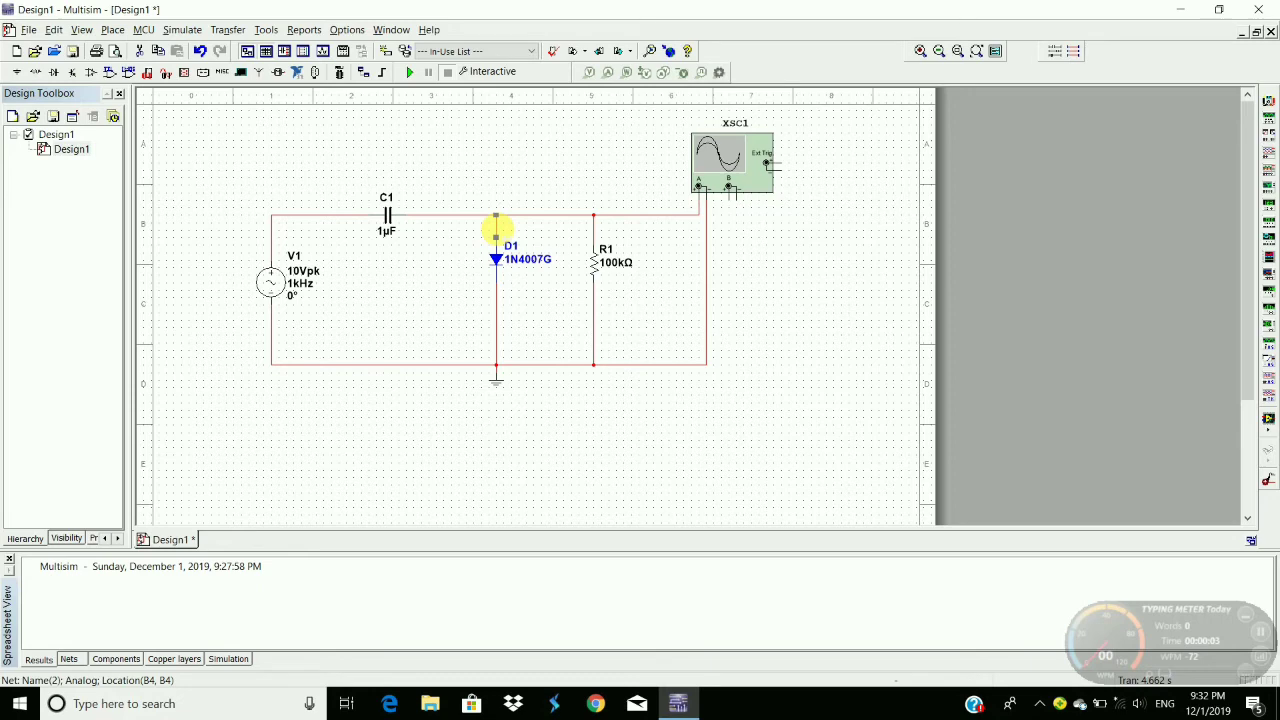
pyautogui.press('Escape')
pyautogui.click(495, 303)
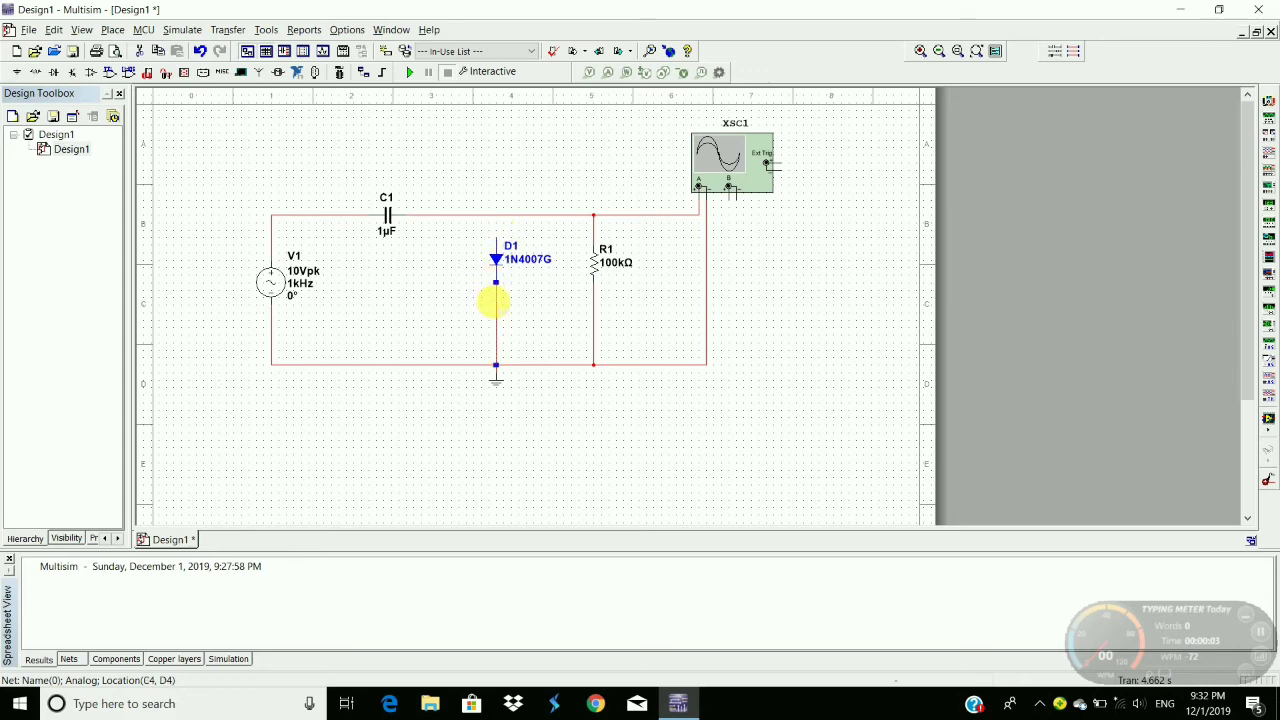
pyautogui.press('Delete')
# Flip D1 to point upward and rewire it between the top wire and ground
pyautogui.click(495, 266)
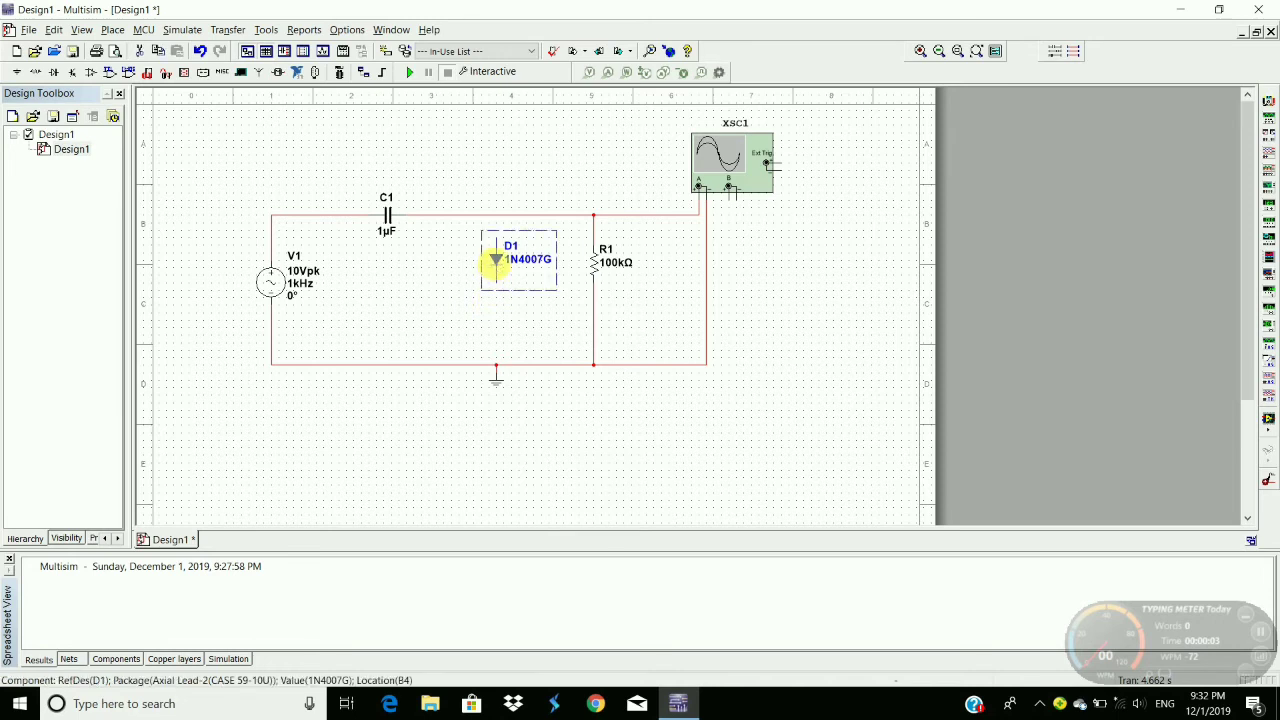
pyautogui.hotkey('ctrl', 'r')
pyautogui.hotkey('ctrl', 'r')
pyautogui.click(380, 335)
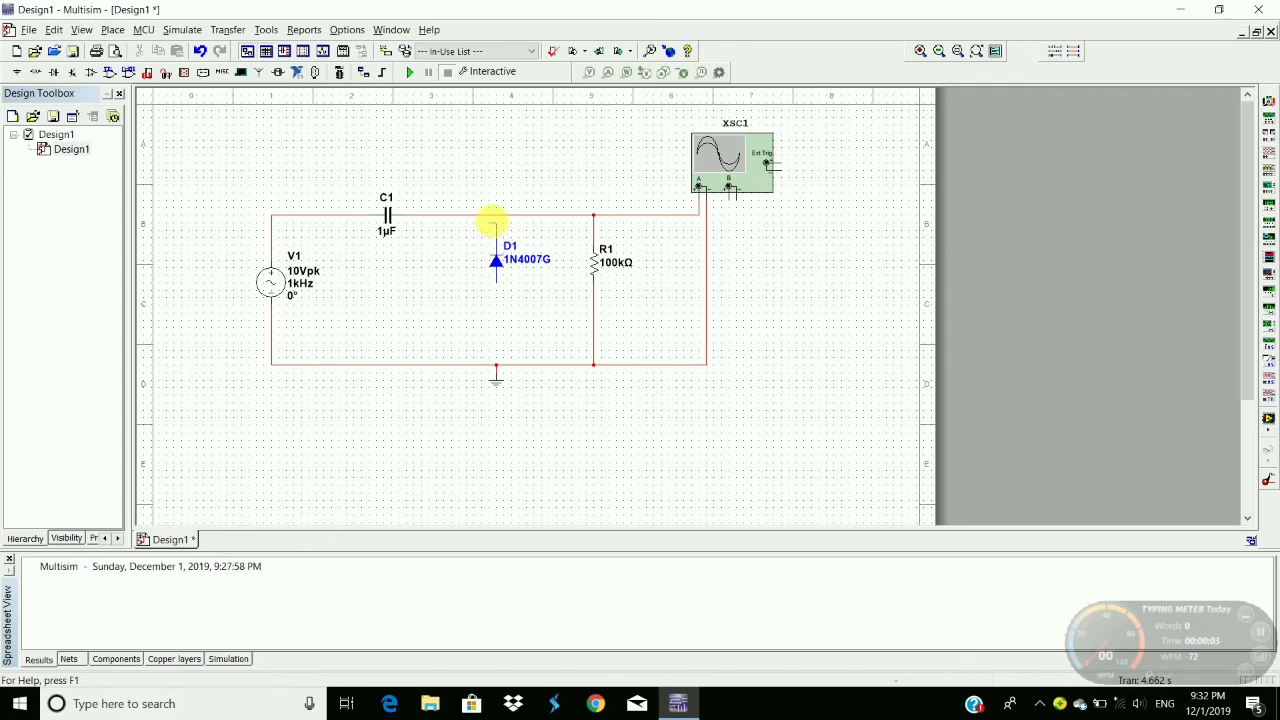
pyautogui.click(496, 214)
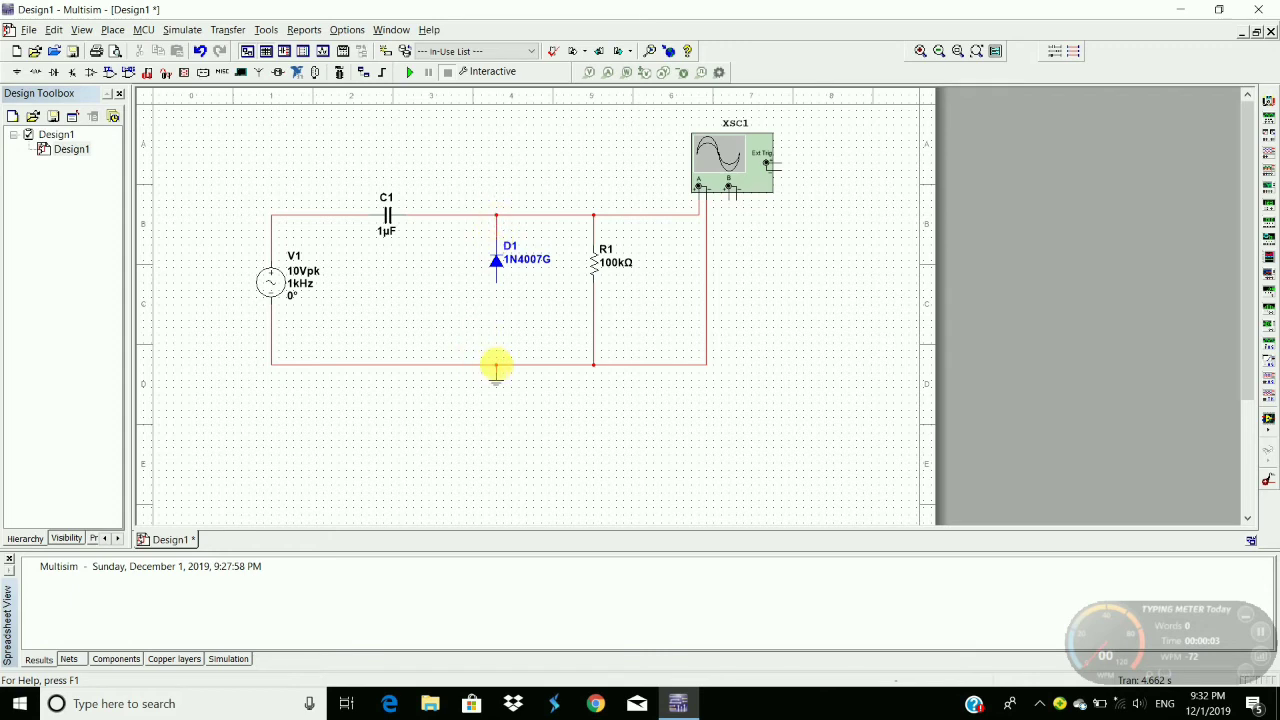
pyautogui.click(496, 366)
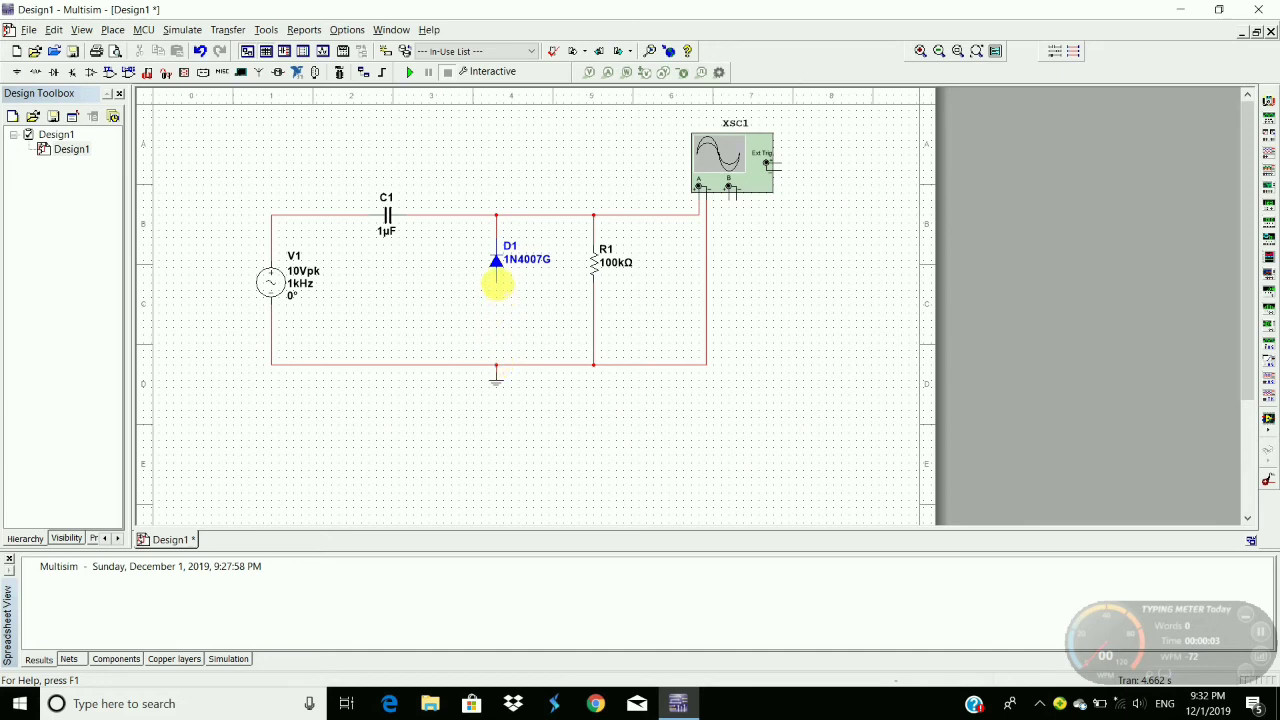
pyautogui.click(496, 280)
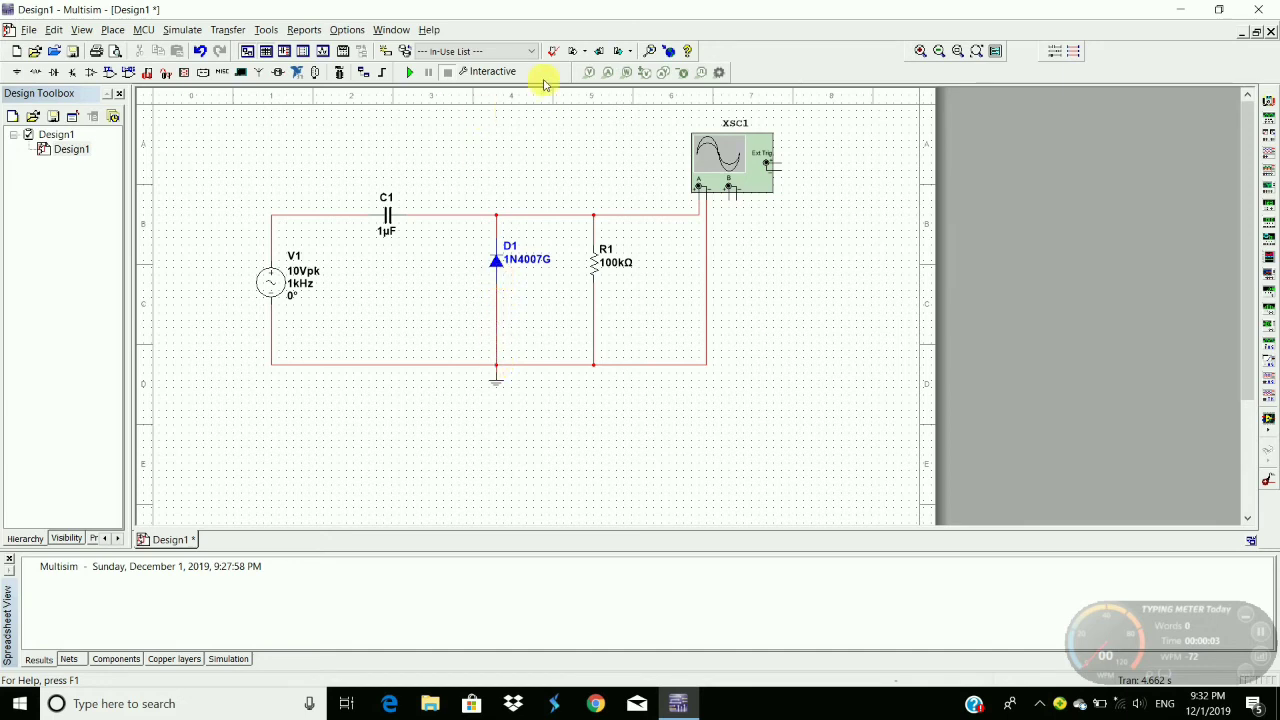
# Rerun the simulation and freeze the XSC1 oscilloscope on the positively clamped waveform above zero
pyautogui.click(409, 80)
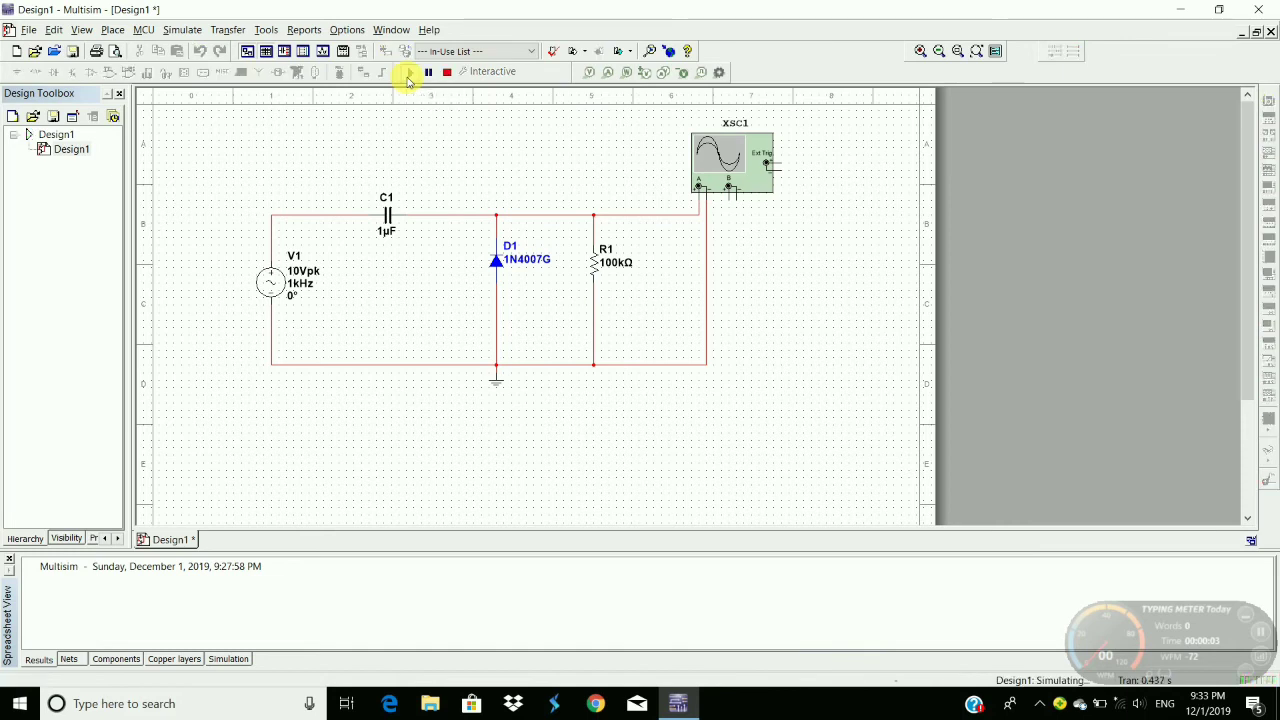
pyautogui.doubleClick(738, 156)
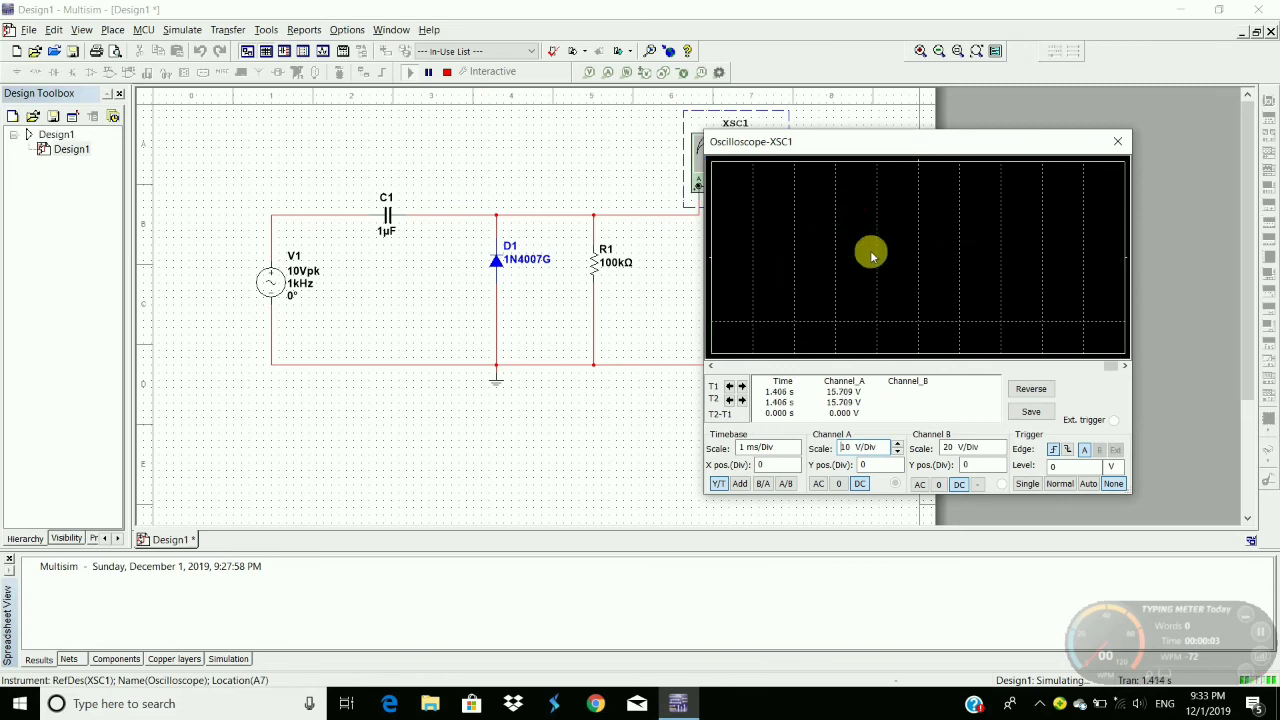
pyautogui.click(430, 73)
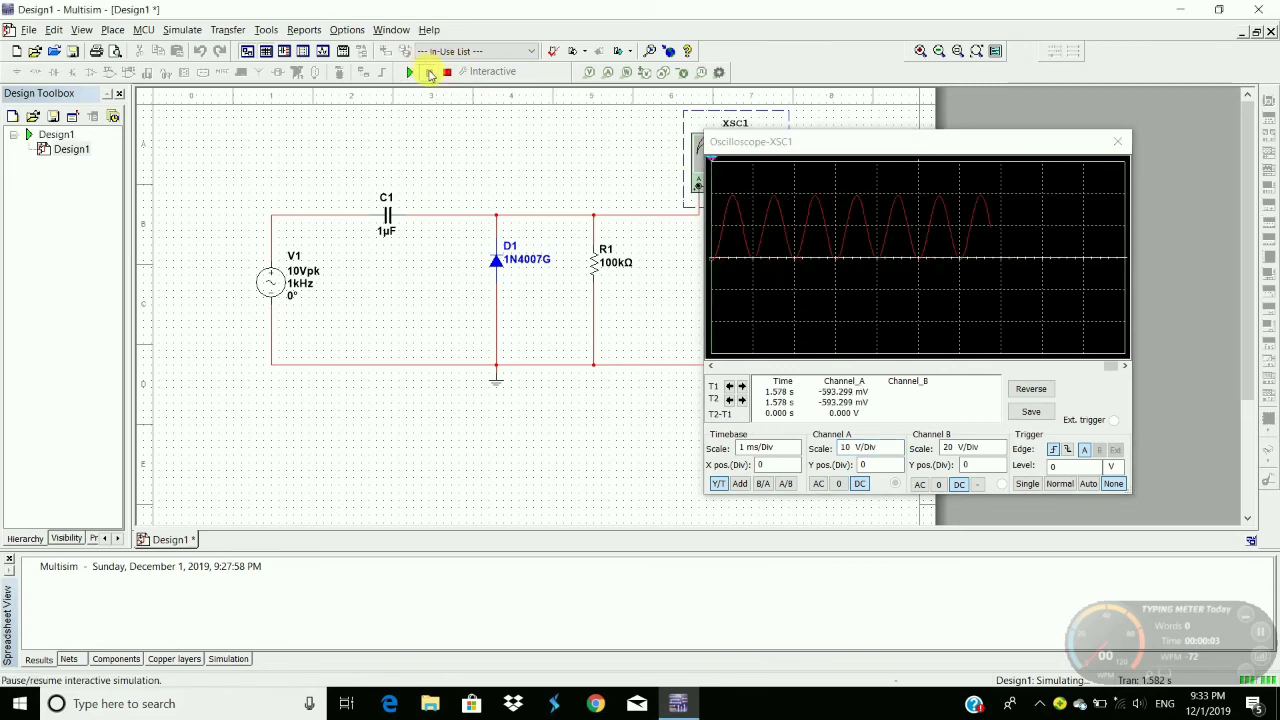